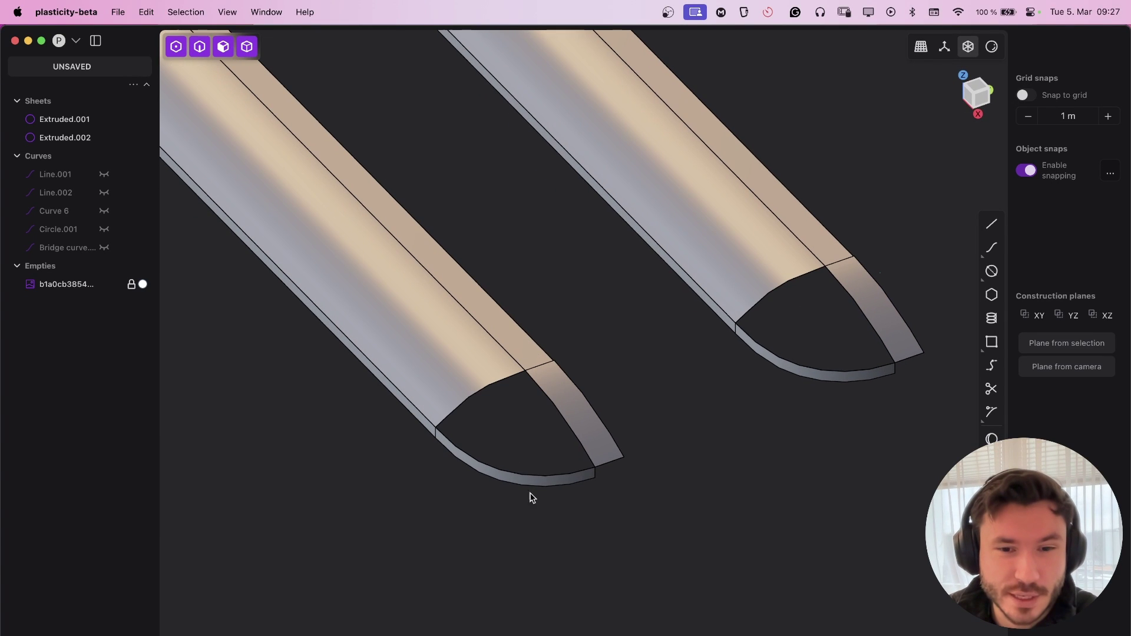
Compare the sheets' rounded ends with the handle close-up in PureRef and with the front view, and minimise the reference window
middle_click_drag(474, 455, 461, 360)
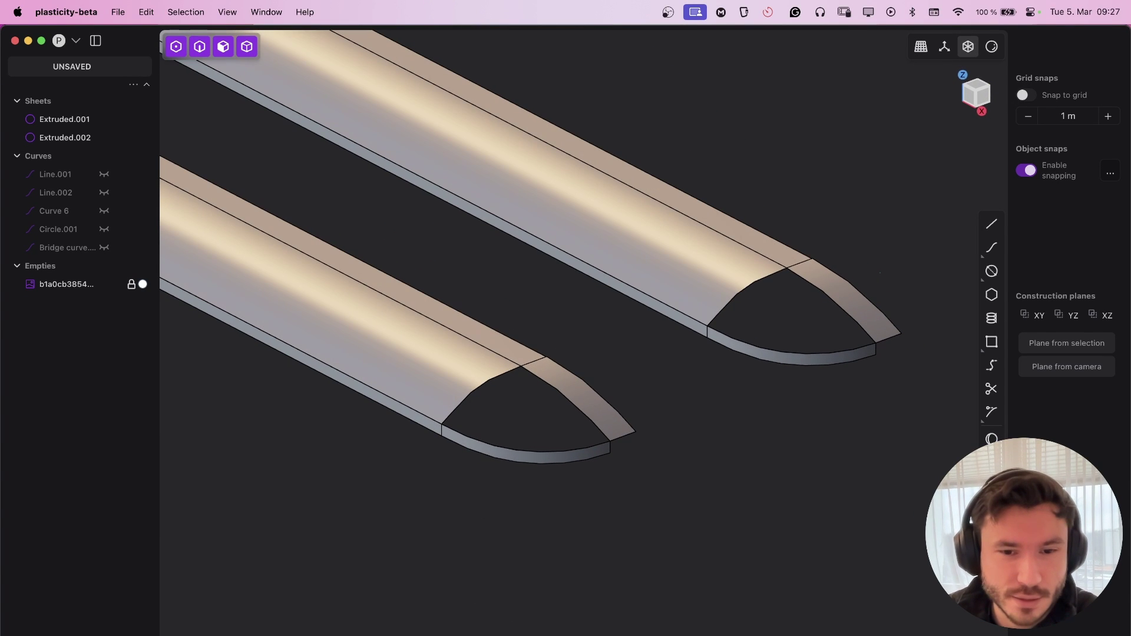
key("super+Tab")
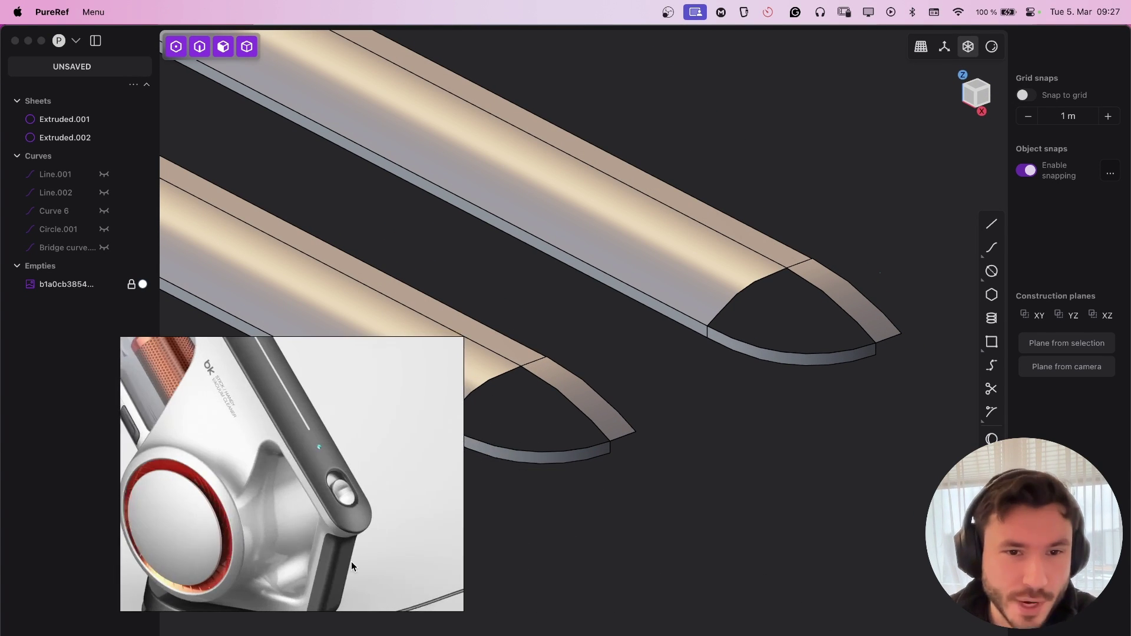
scroll(321, 510, "down", 8)
scroll(323, 497, "up", 5)
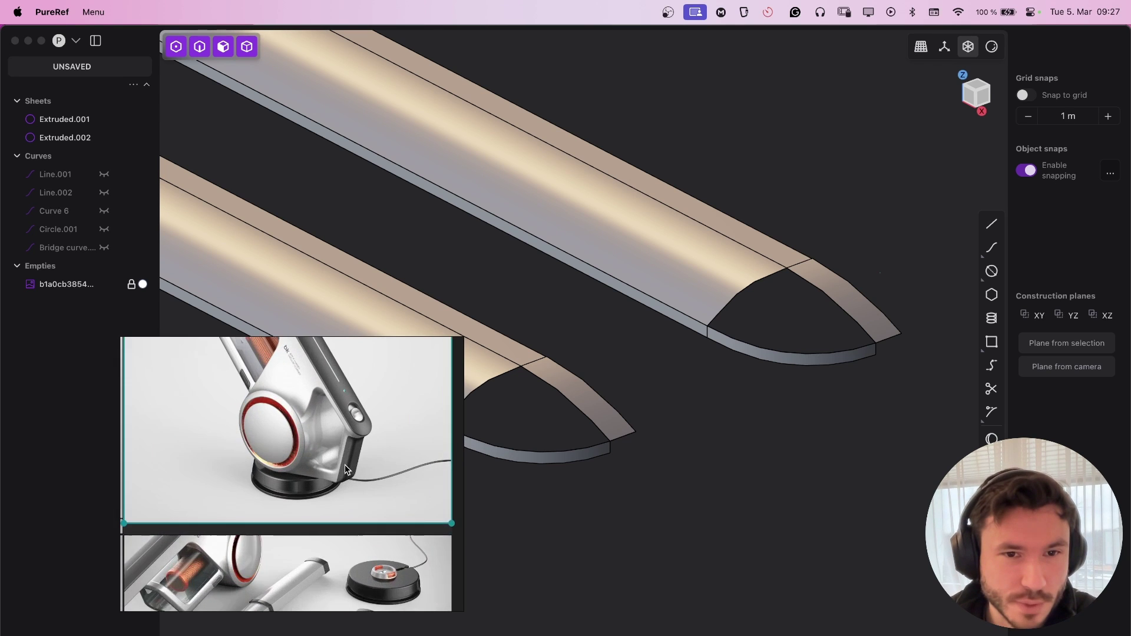
scroll(344, 475, "up", 2)
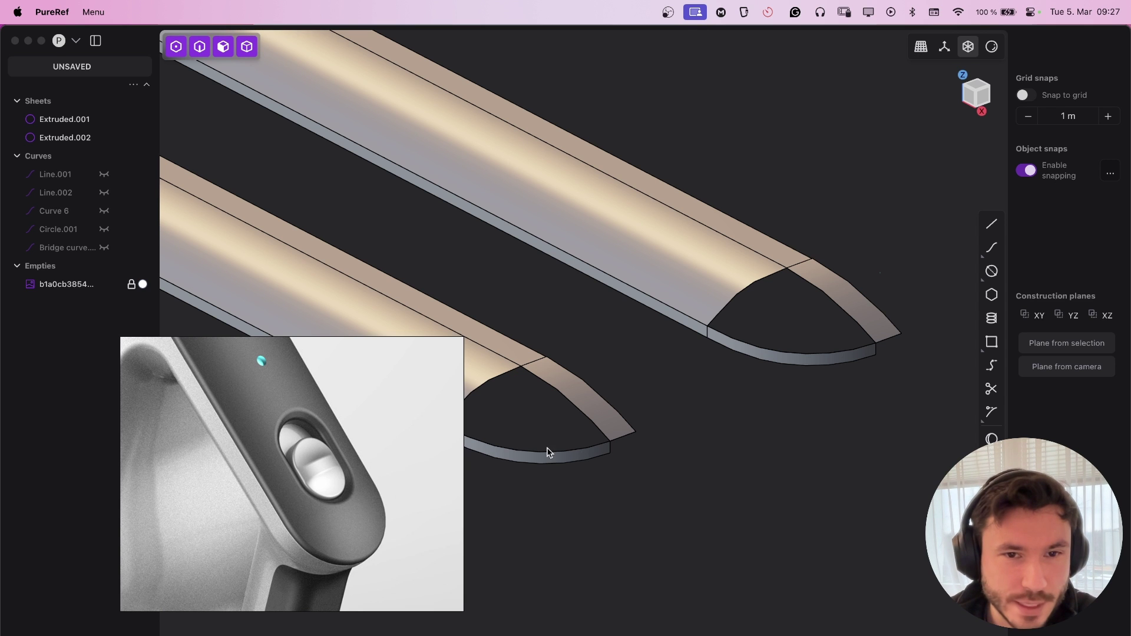
left_click(970, 100)
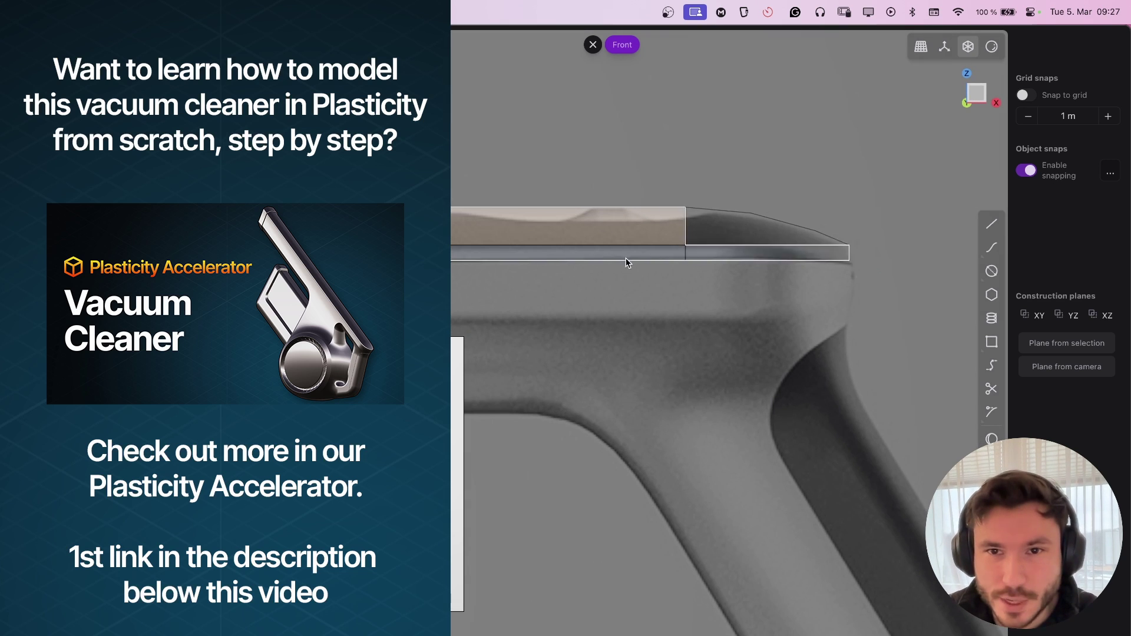
middle_click_drag(679, 207, 448, 379, "shift")
scroll(537, 302, "down", 4)
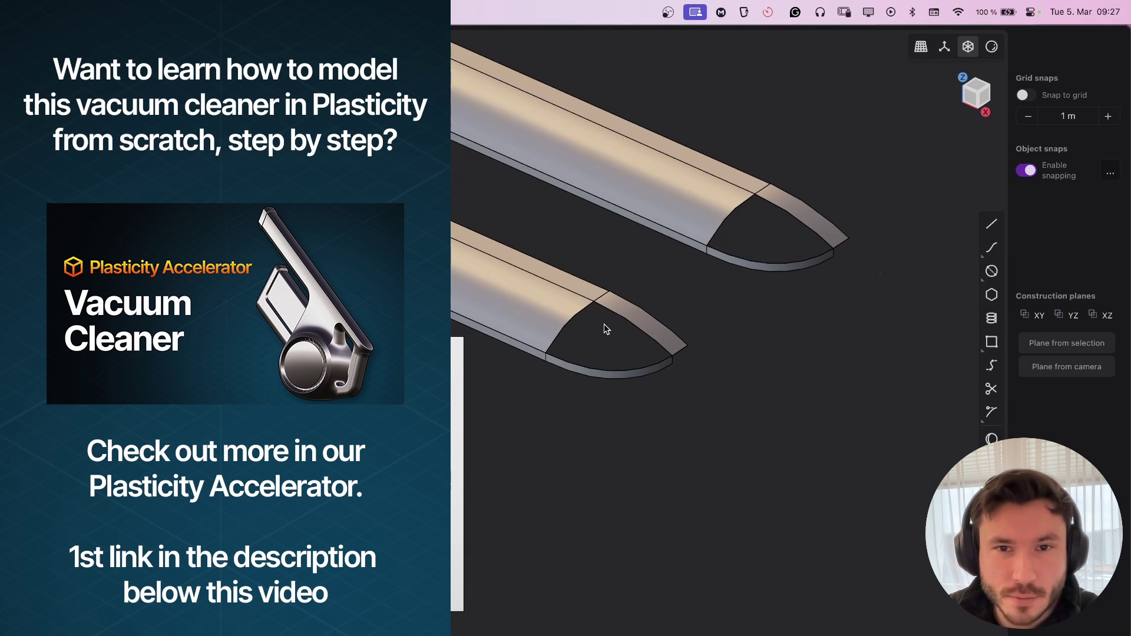
mouse_move(606, 328)
middle_mouse_down()
mouse_move(479, 303)
mouse_move(613, 343)
mouse_move(611, 313)
middle_mouse_up()
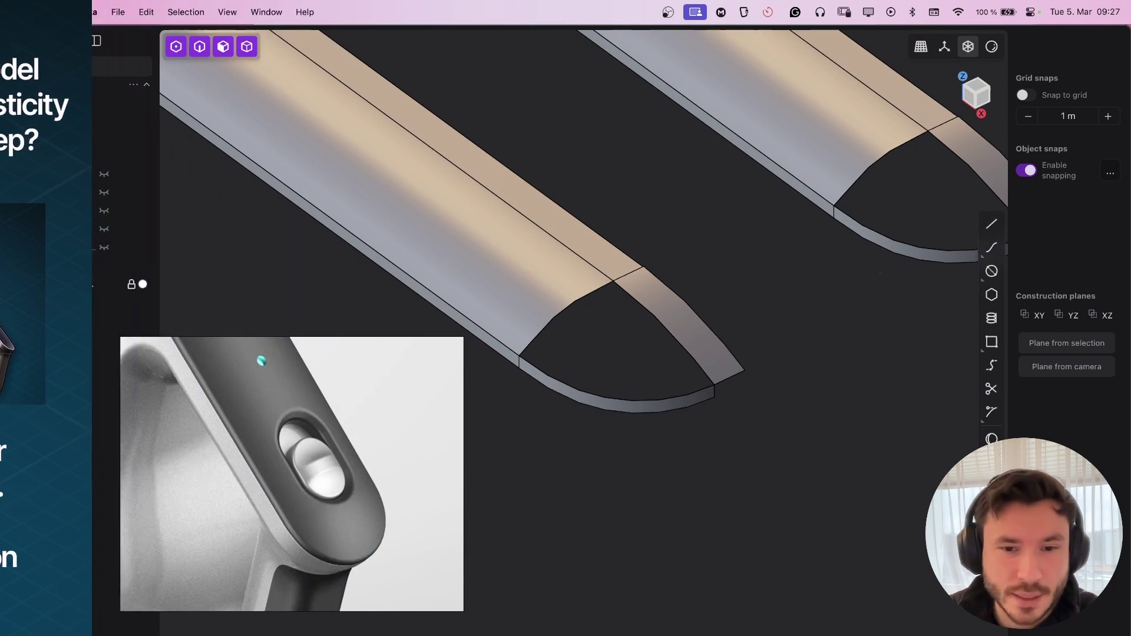
left_click(419, 462)
key("super+m")
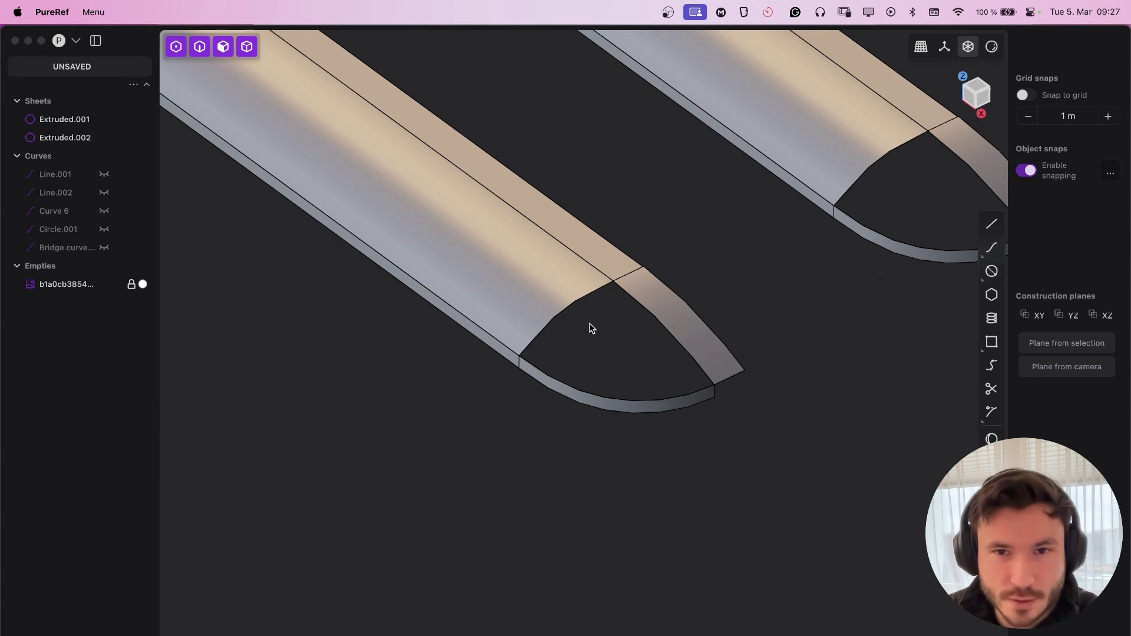
Fill the open end of the first sheet with Patch hole, using G1 continuity on the two inner edges and G0 on the rounded rim
scroll(589, 325, "up", 4)
middle_click_drag(575, 304, 563, 298)
left_click(577, 287)
key("shift+e")
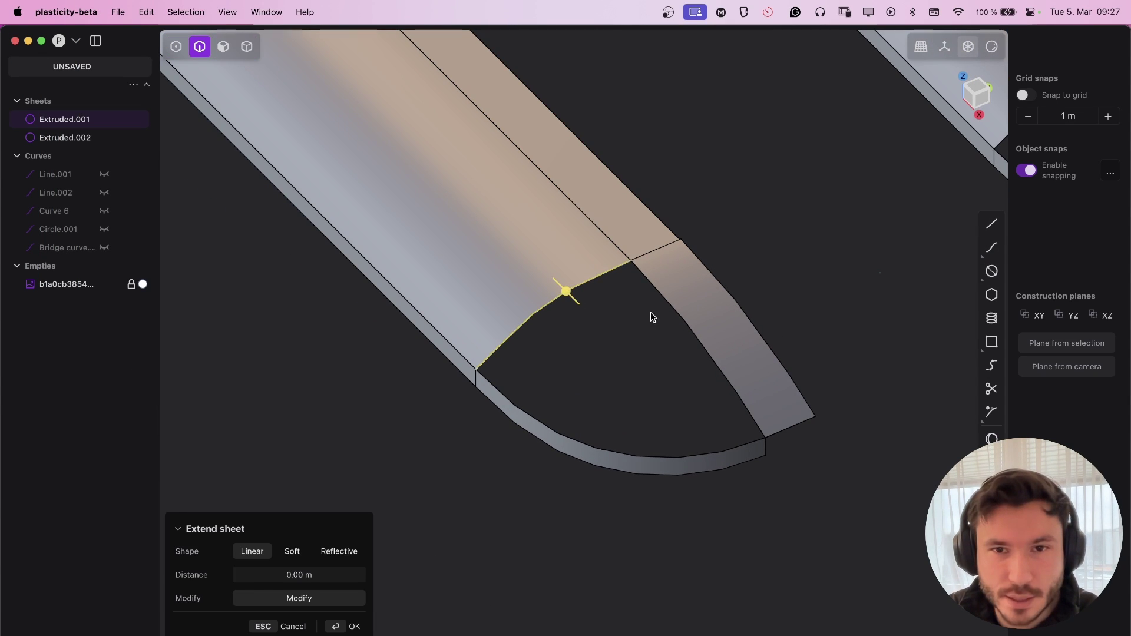
key("shift+p")
middle_click_drag(636, 331, 584, 345, "shift")
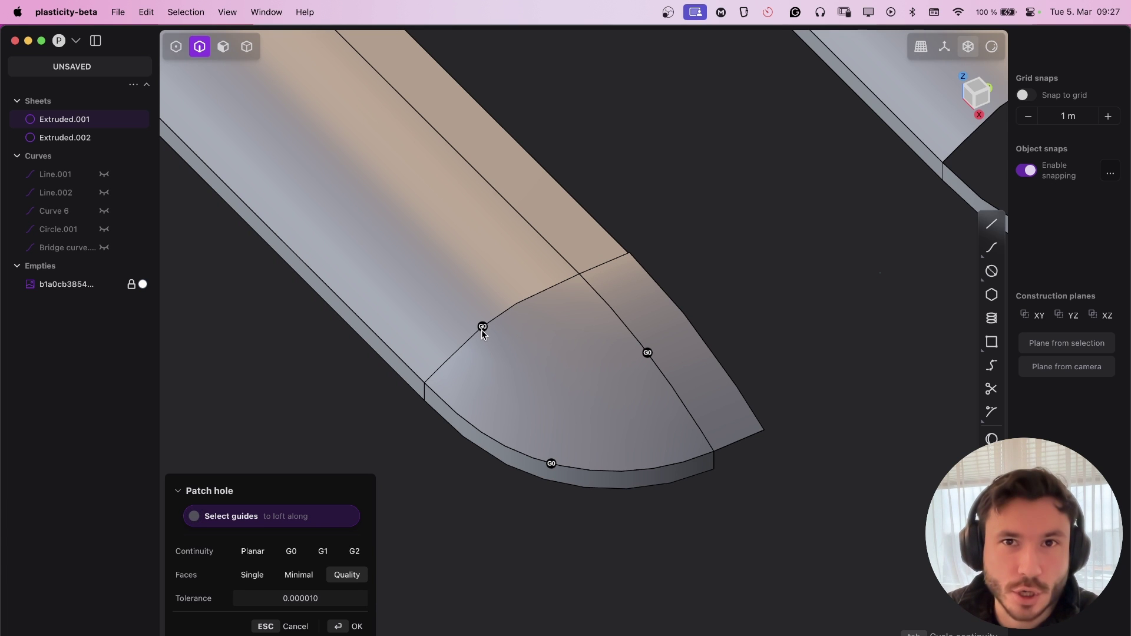
left_click(482, 328)
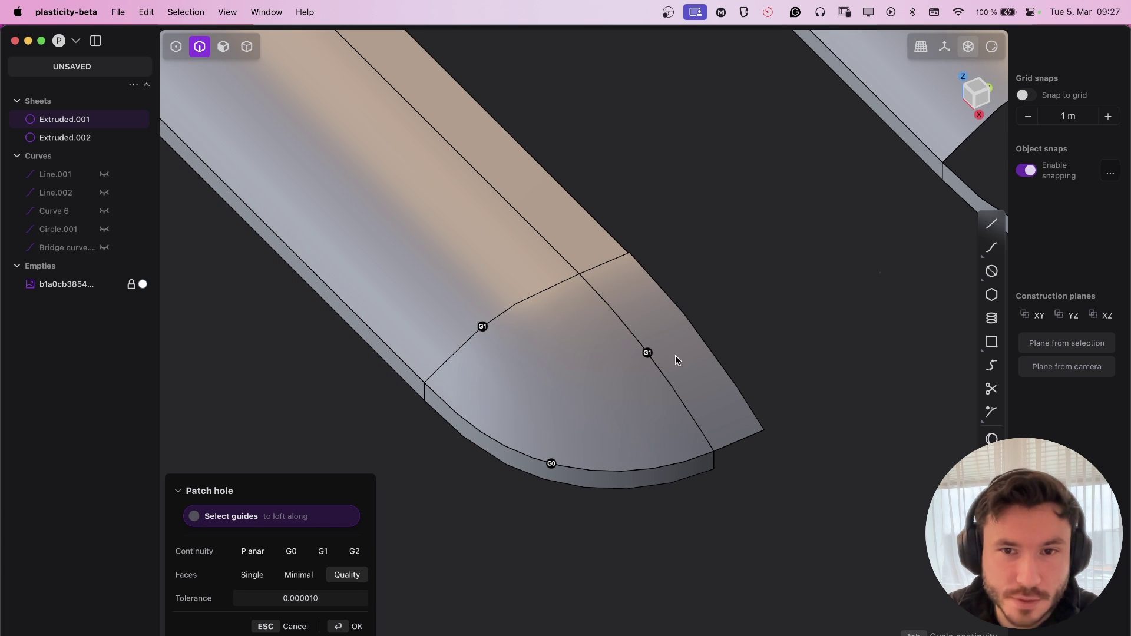
middle_click_drag(675, 355, 607, 359)
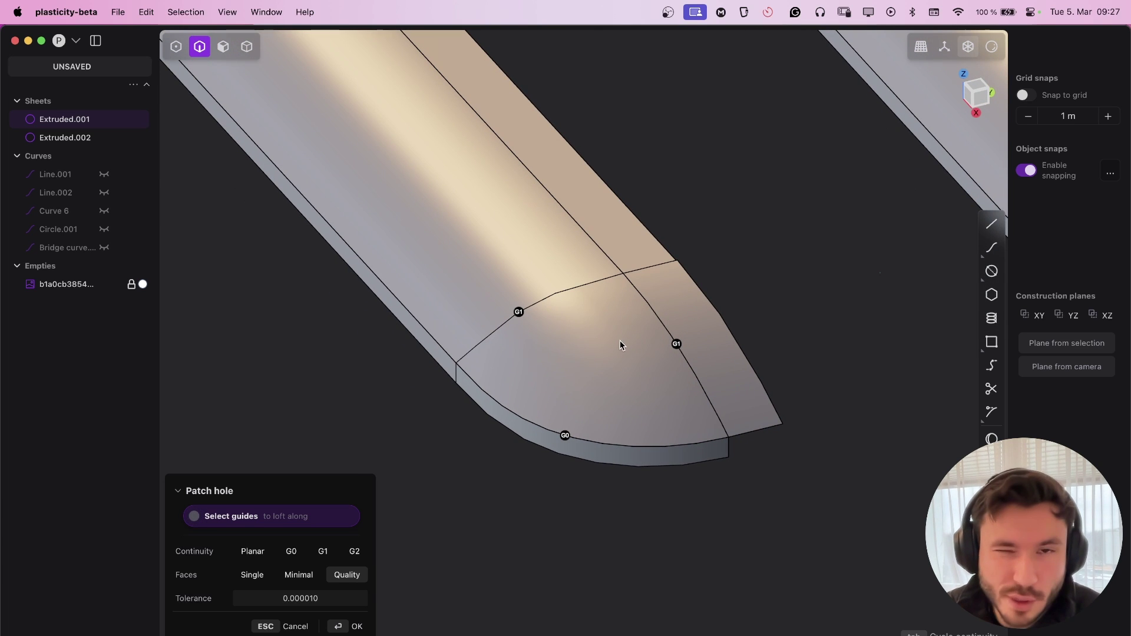
left_click(360, 626)
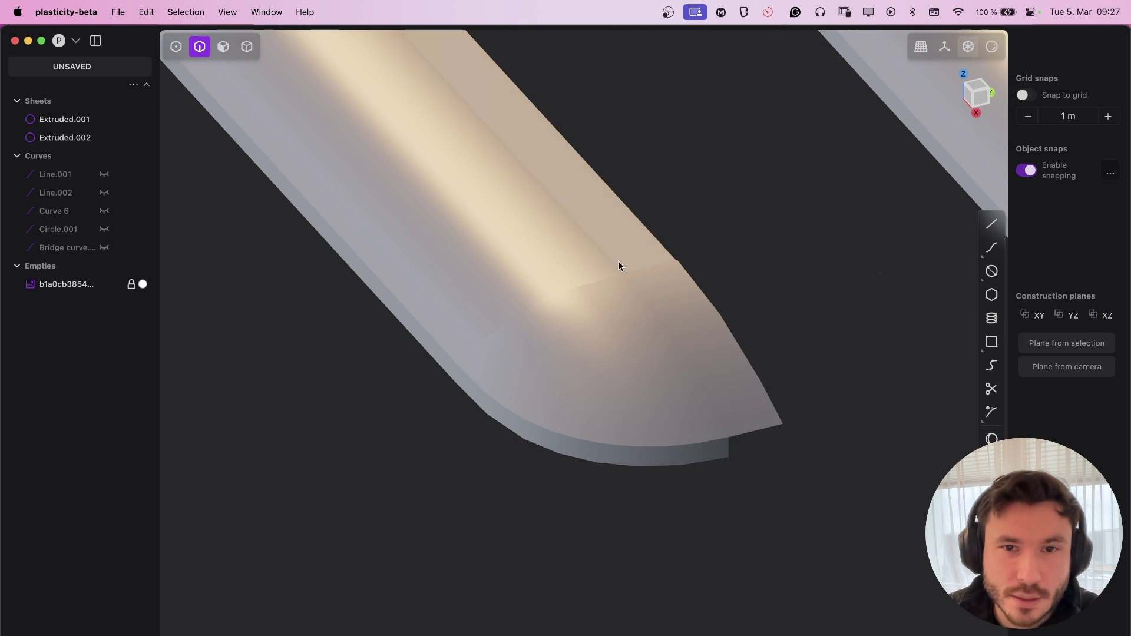
Switch the shading to the red glossy matcap and examine the seams between the patch and the surrounding faces
scroll(508, 236, "up", 3)
middle_click_drag(507, 235, 547, 277)
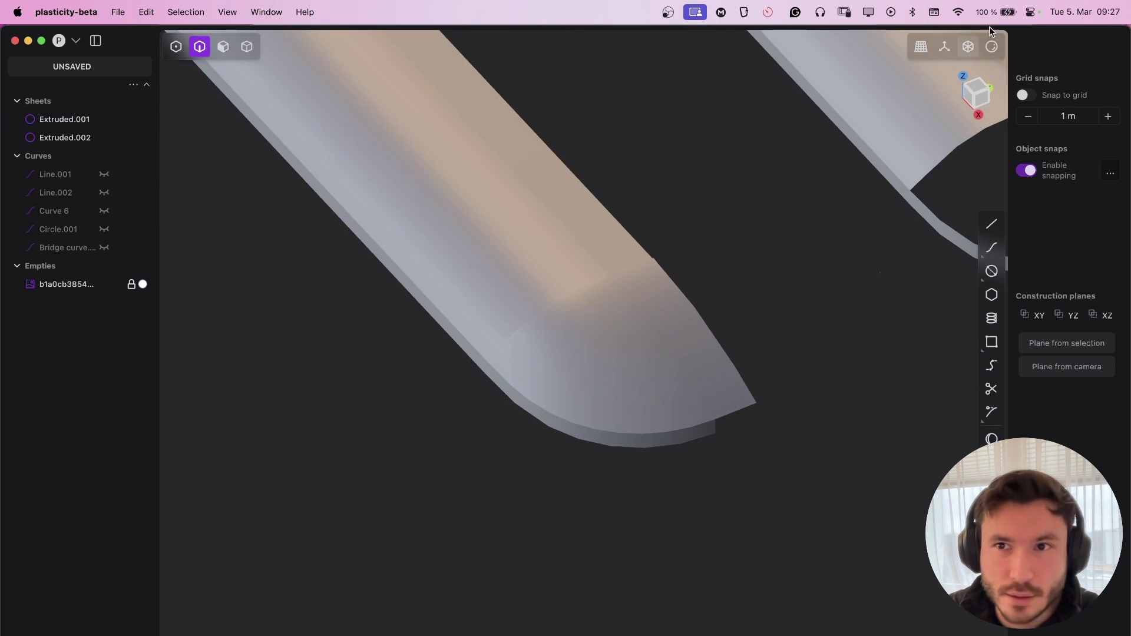
left_click(992, 46)
left_click(959, 101)
middle_click_drag(765, 206, 601, 304)
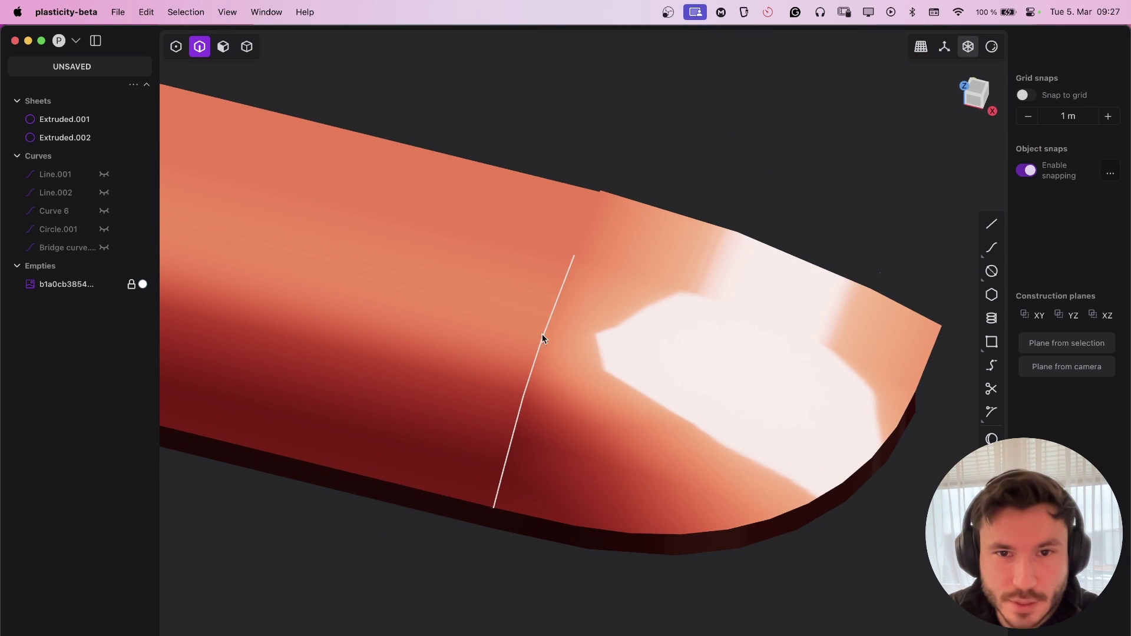
left_click(543, 335)
key("f")
middle_click_drag(545, 346, 613, 176)
key("Escape")
middle_click_drag(742, 220, 528, 374)
key("3")
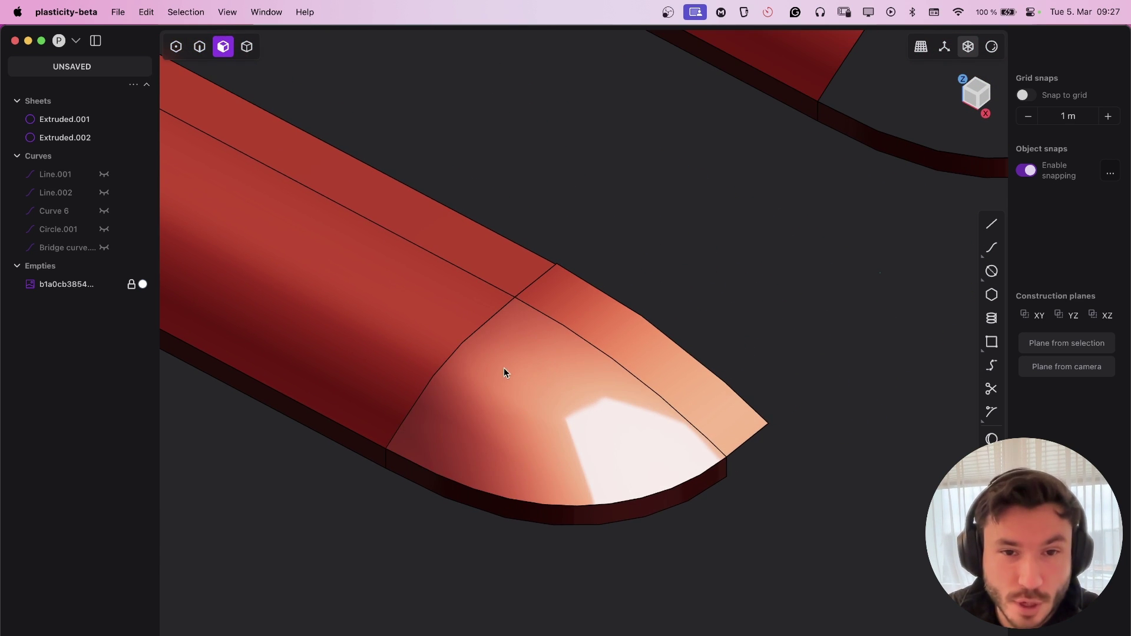
Remove the patch face and try Patch hole again with a tolerance of 0.001 and G1 continuity on the two inner edges
left_click(504, 373)
key("o")
middle_click_drag(600, 392, 546, 400)
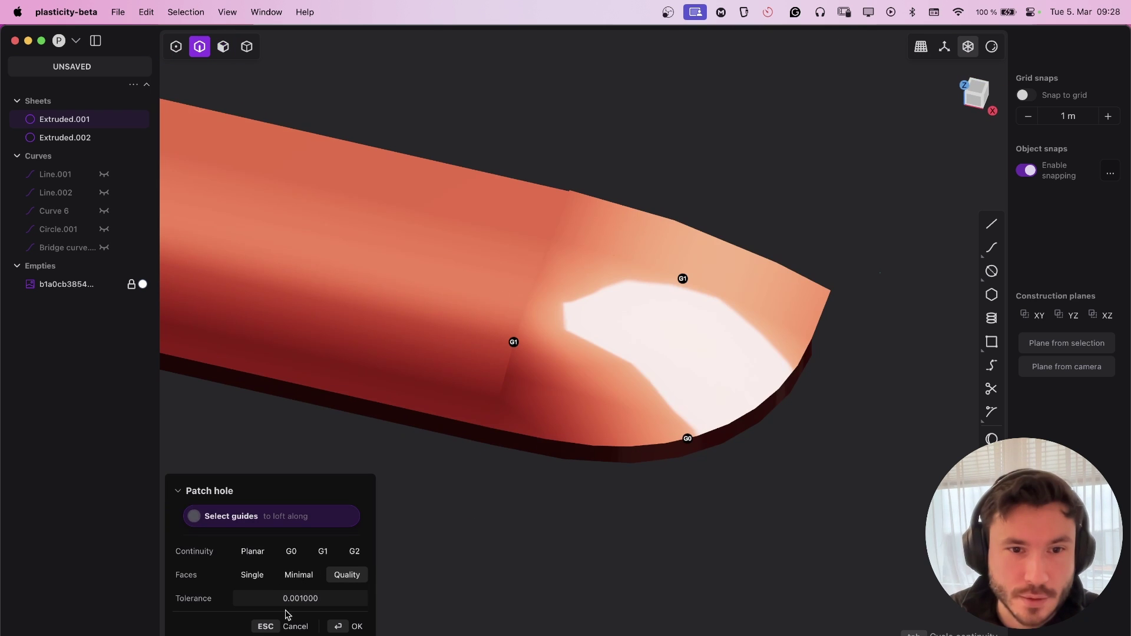
middle_click_drag(457, 294, 481, 410)
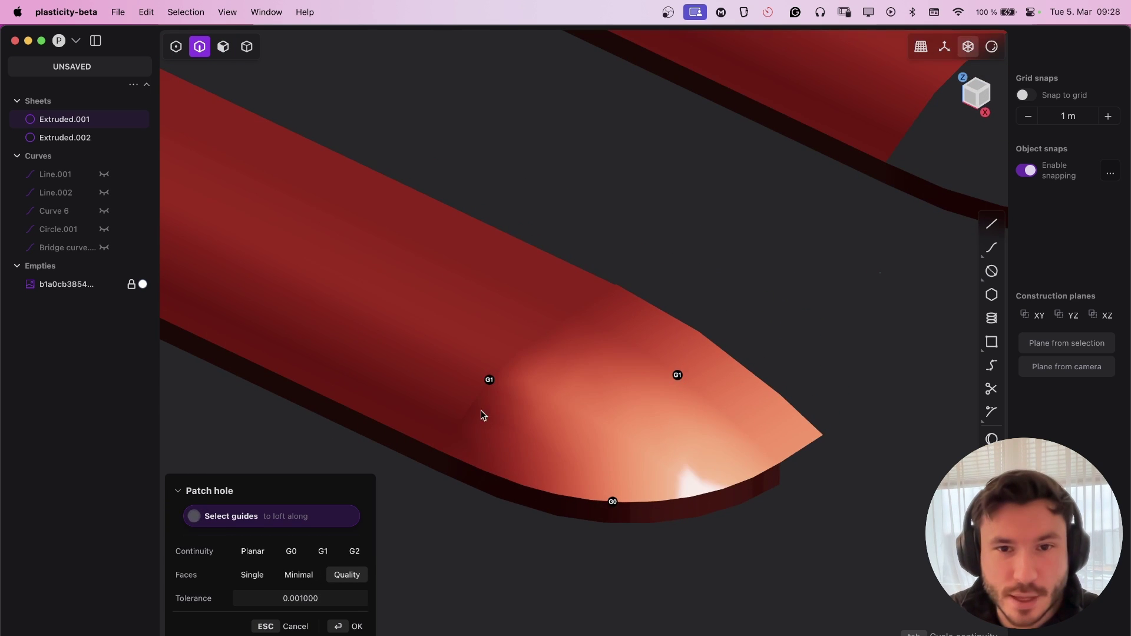
key("Escape")
Switch the shading back to the original beige-grey matcap
middle_click_drag(551, 361, 383, 505, "shift")
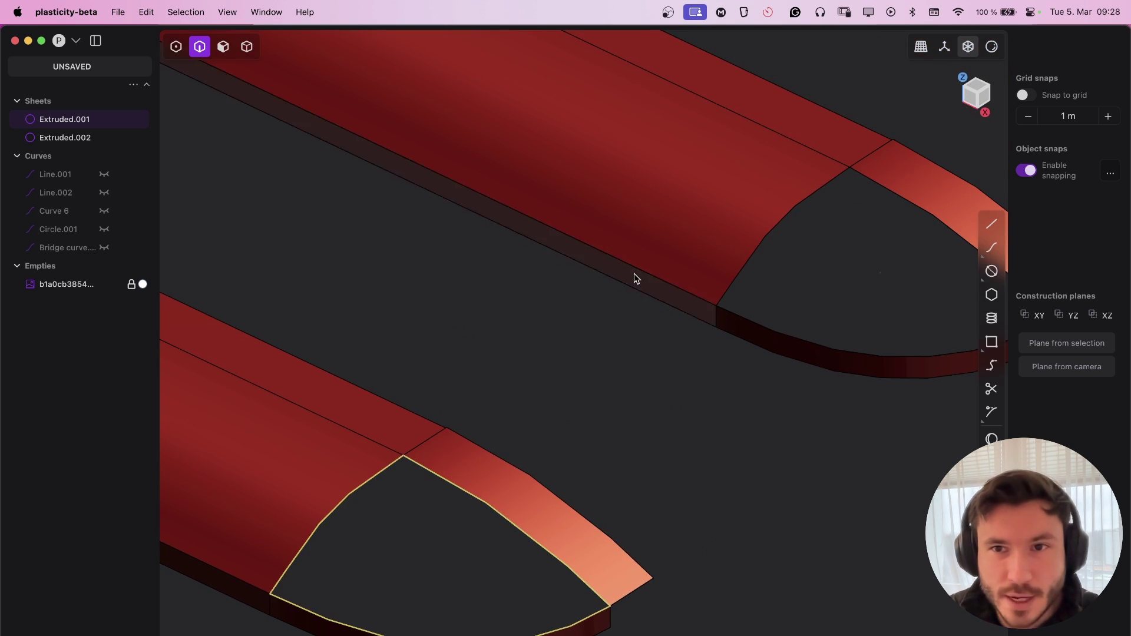
middle_click_drag(635, 273, 473, 326, "shift")
left_click(994, 52)
left_click(920, 107)
middle_click_drag(685, 279, 626, 312, "shift")
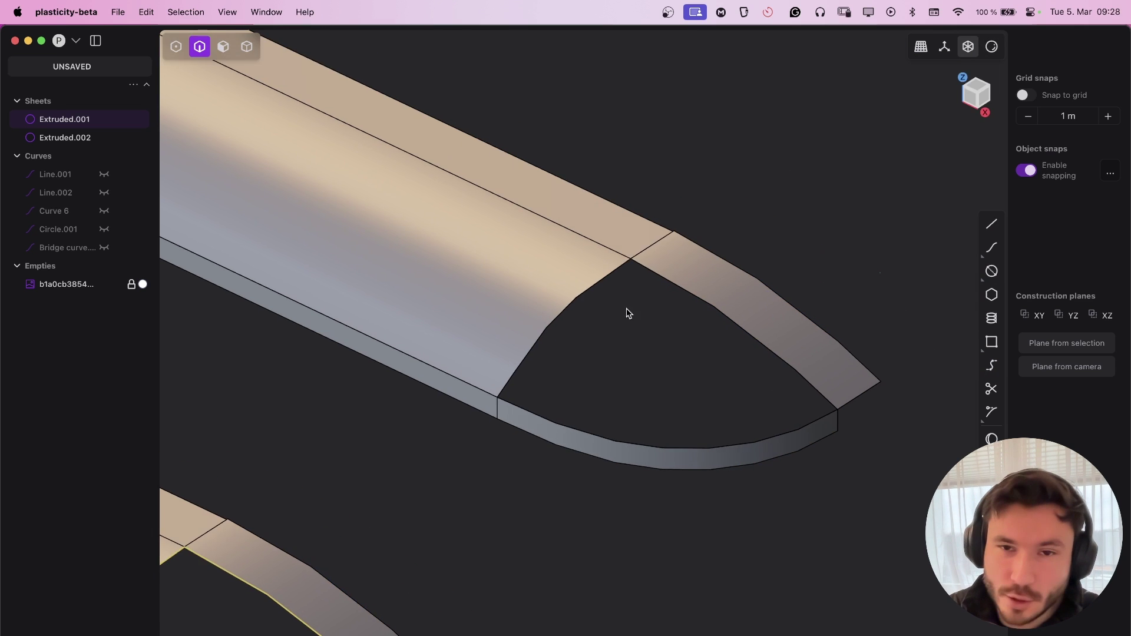
Fill the first sheet's open end with Patch hole, using G0 continuity on all edges, Quality faces and a tolerance of 0.000010
middle_click_drag(566, 254, 666, 103)
scroll(554, 208, "down", 2)
middle_click_drag(436, 331, 365, 360)
key("alt+shift+z")
key("shift+p")
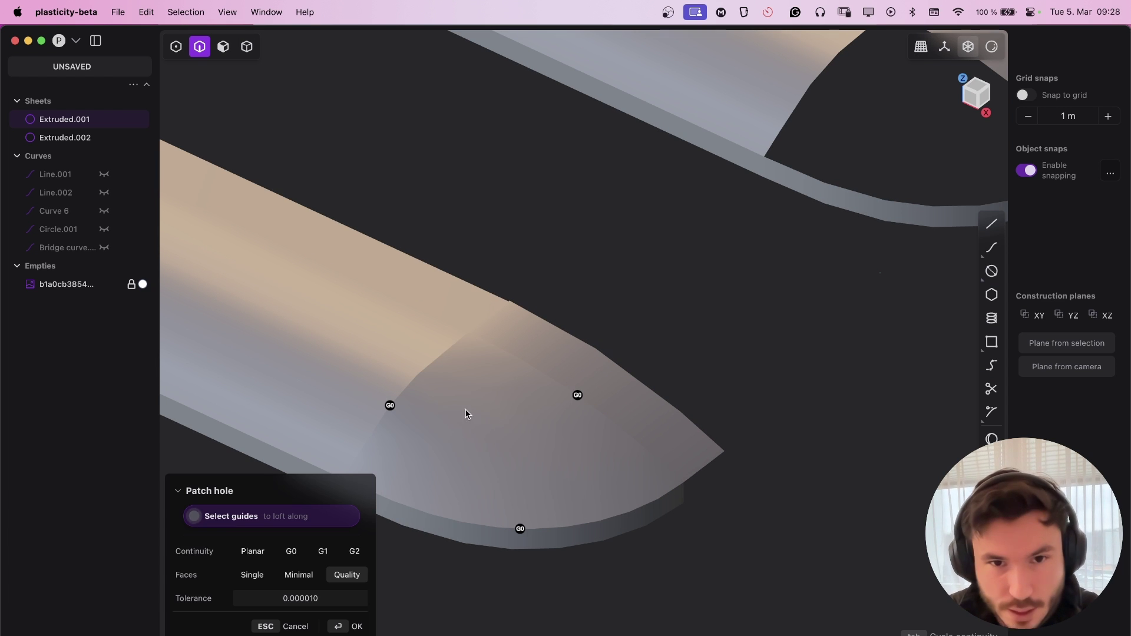
key("Return")
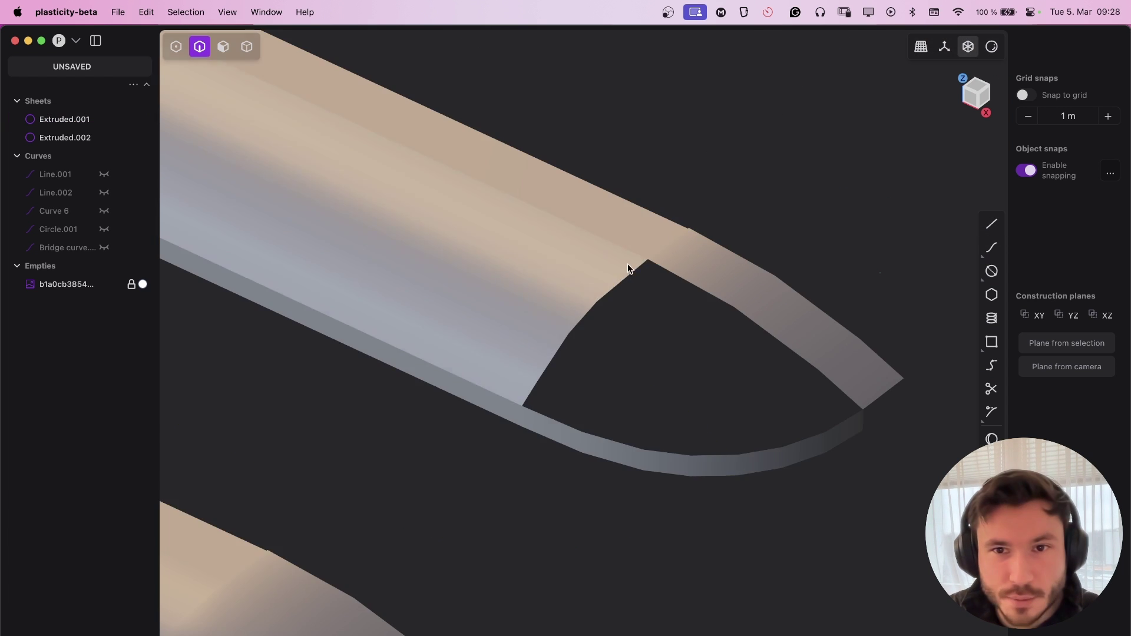
Examine the three-sided opening at the end of the second sheet in perspective and from the top
scroll(611, 271, "up", 3)
middle_click_drag(578, 344, 539, 352)
scroll(540, 355, "down", 5)
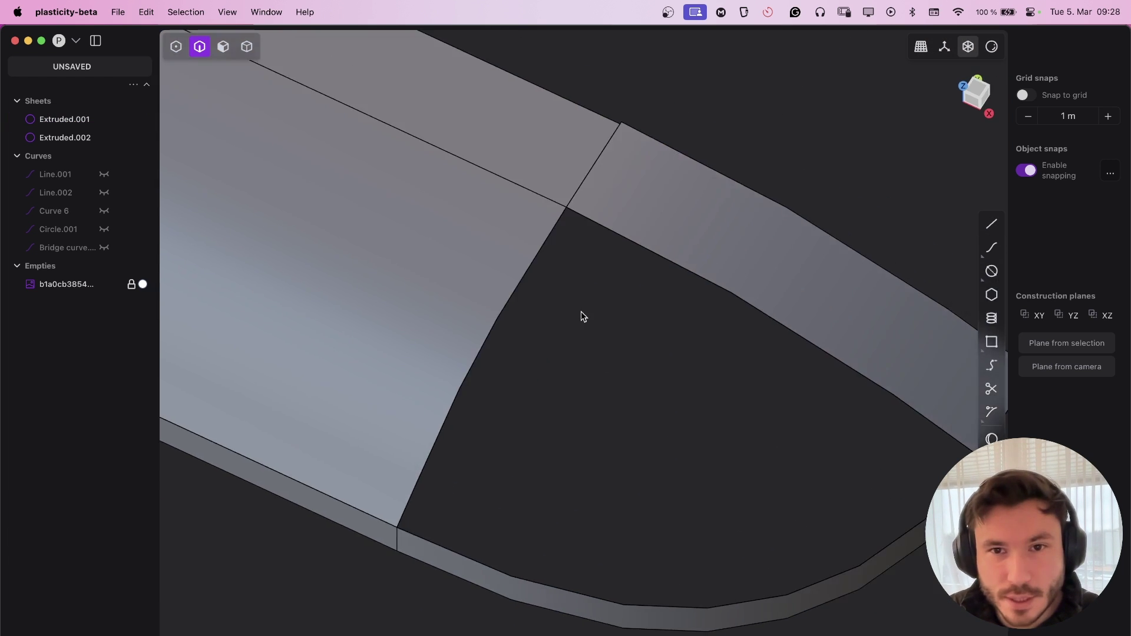
left_click(979, 89)
scroll(559, 247, "up", 4)
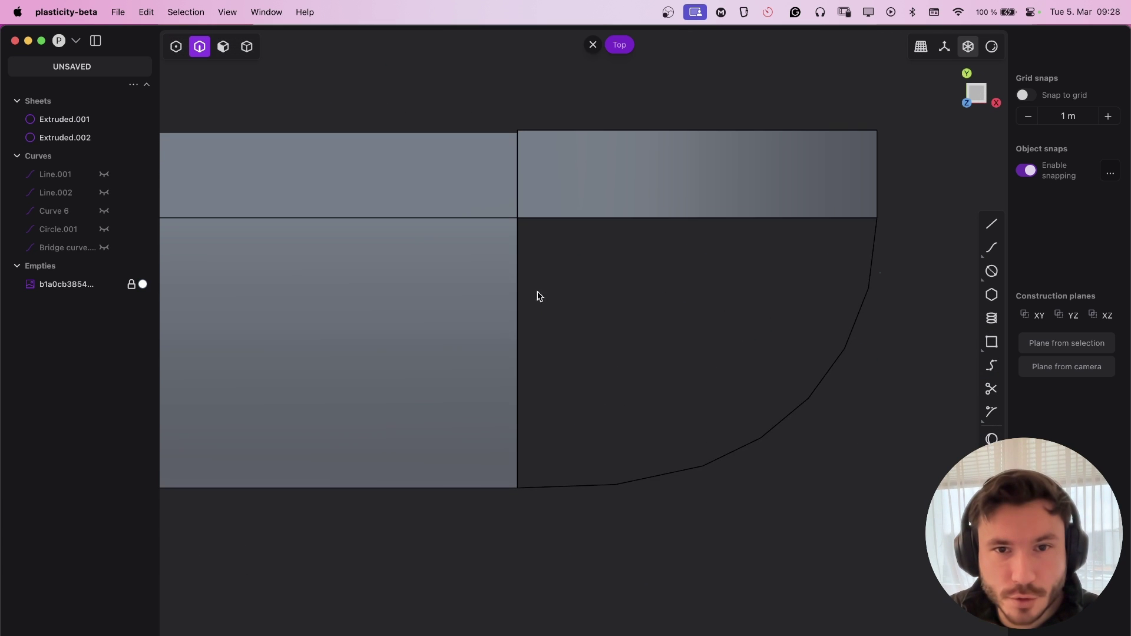
middle_click_drag(546, 250, 553, 265, "shift")
scroll(555, 267, "up", 1)
middle_click_drag(396, 231, 368, 203)
Highlight different combinations of the edges around the second sheet's opening to study its three-sided boundary, and clear the selection
left_click(479, 323)
key("shift+e")
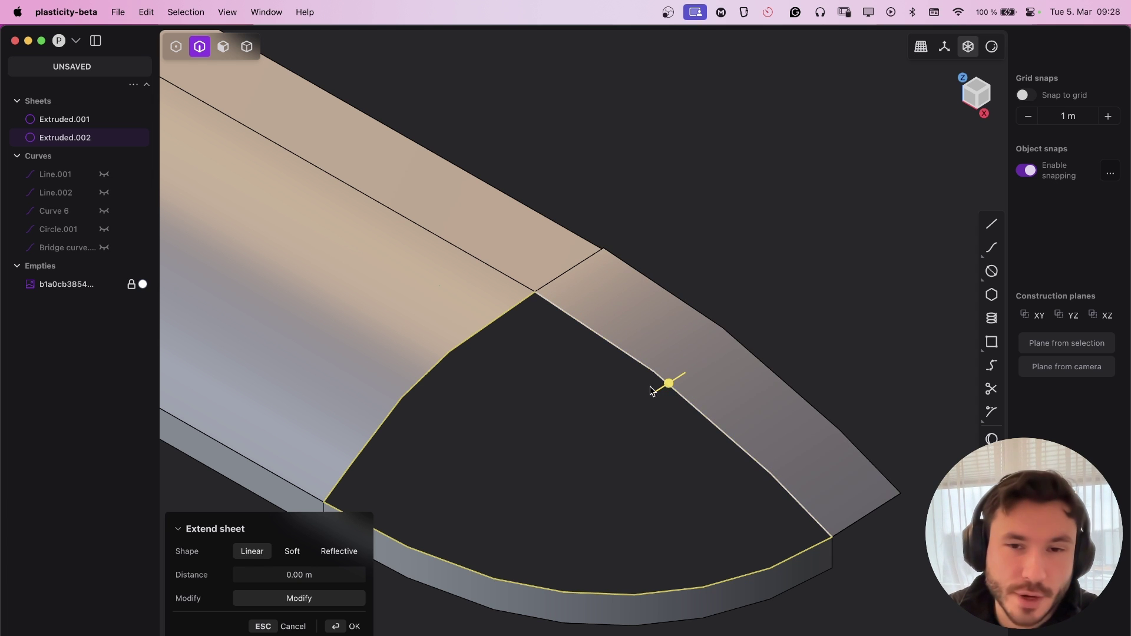
middle_click_drag(623, 352, 671, 334, "shift")
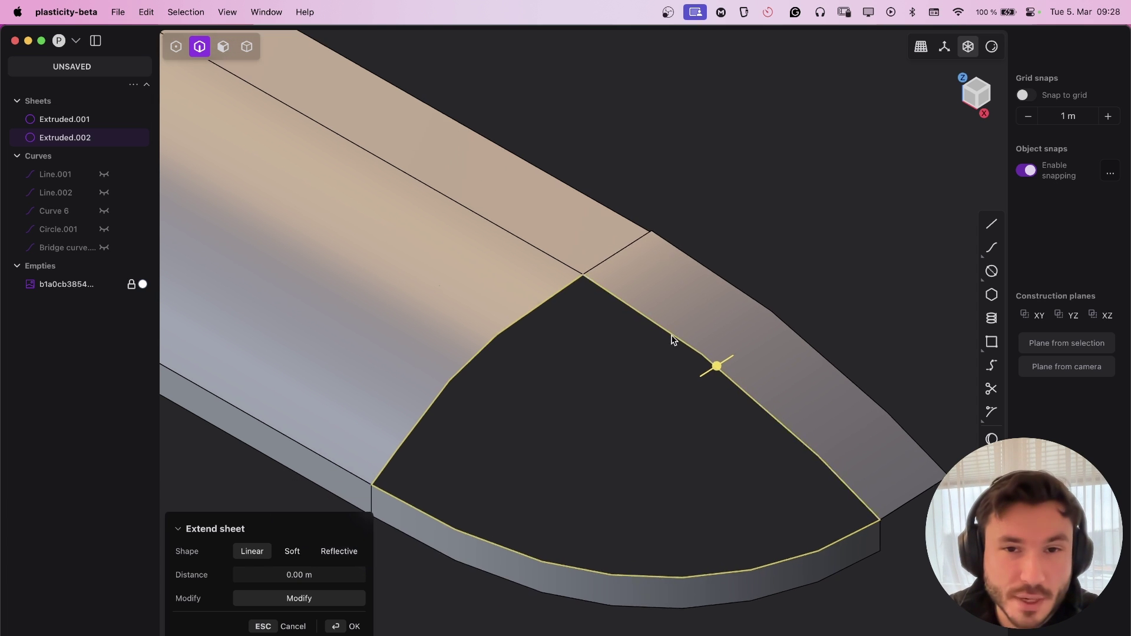
left_click(570, 349)
left_click(523, 321)
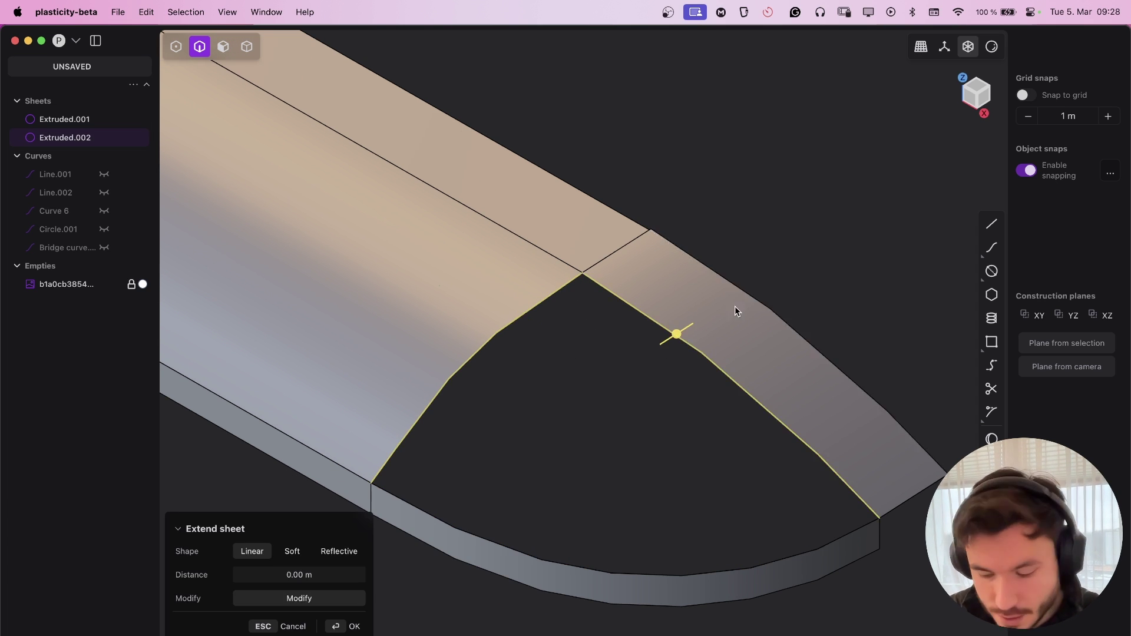
key("l")
key("Escape")
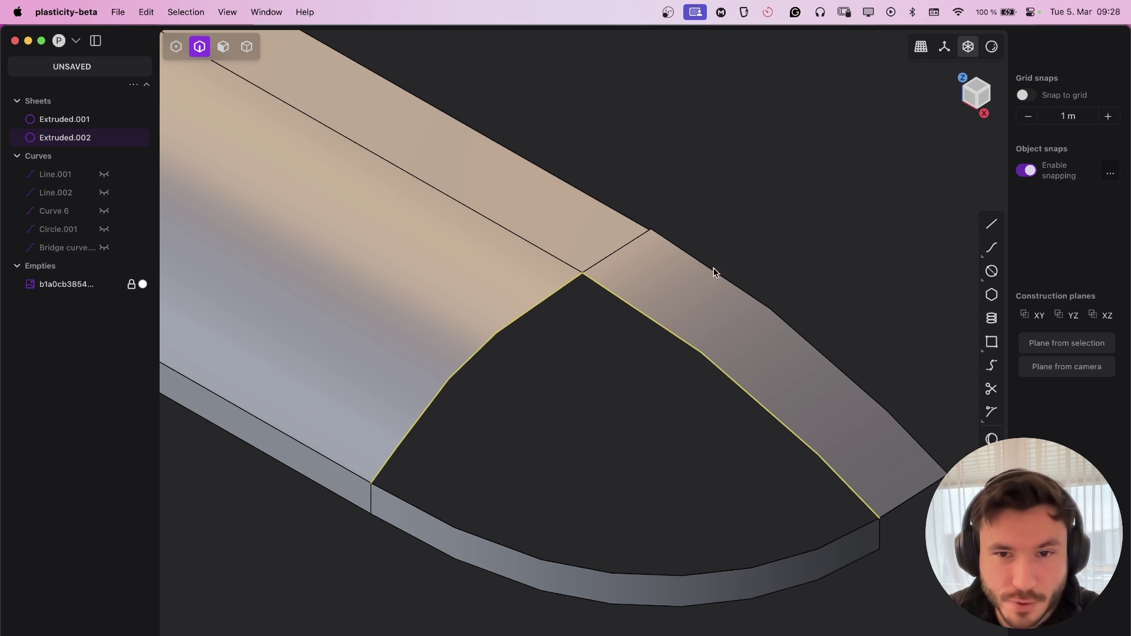
left_click(495, 544)
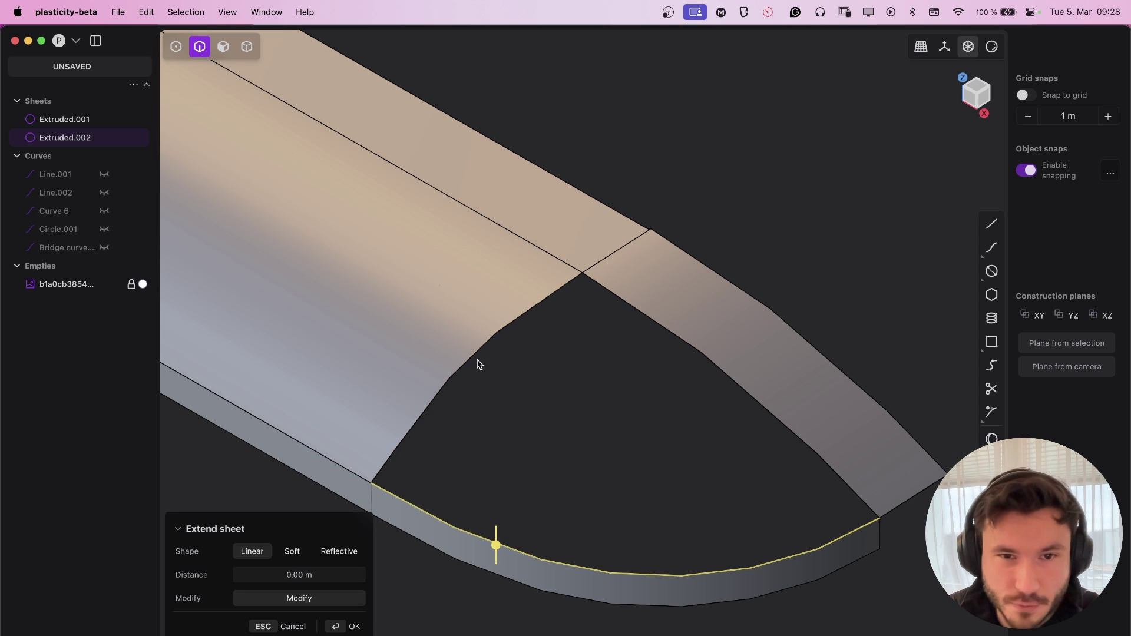
key("l")
key("Escape")
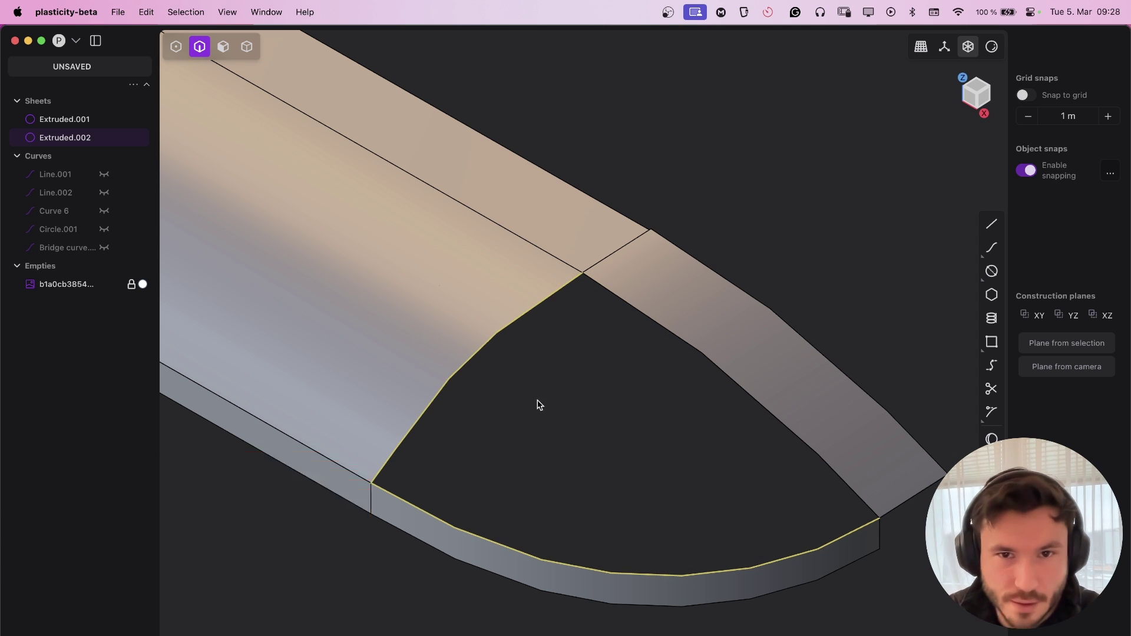
key("Escape")
In top view, draw a control-point curve from the second sheet's inner opening corner, along the end edge, ending on the large handle face
middle_click_drag(587, 344, 502, 199)
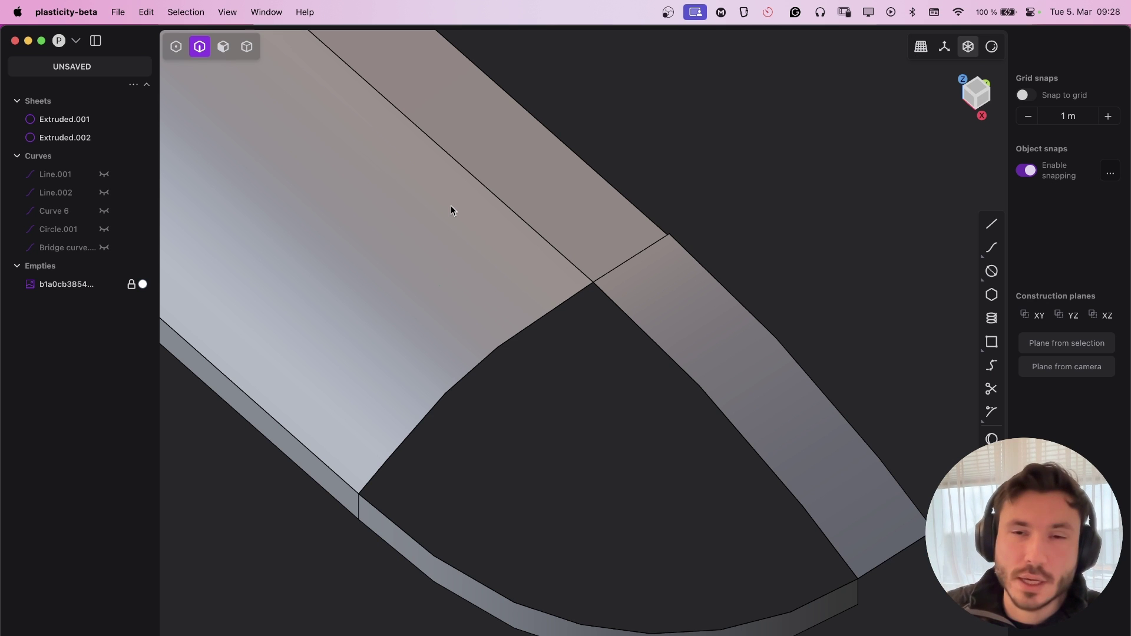
left_click(978, 86)
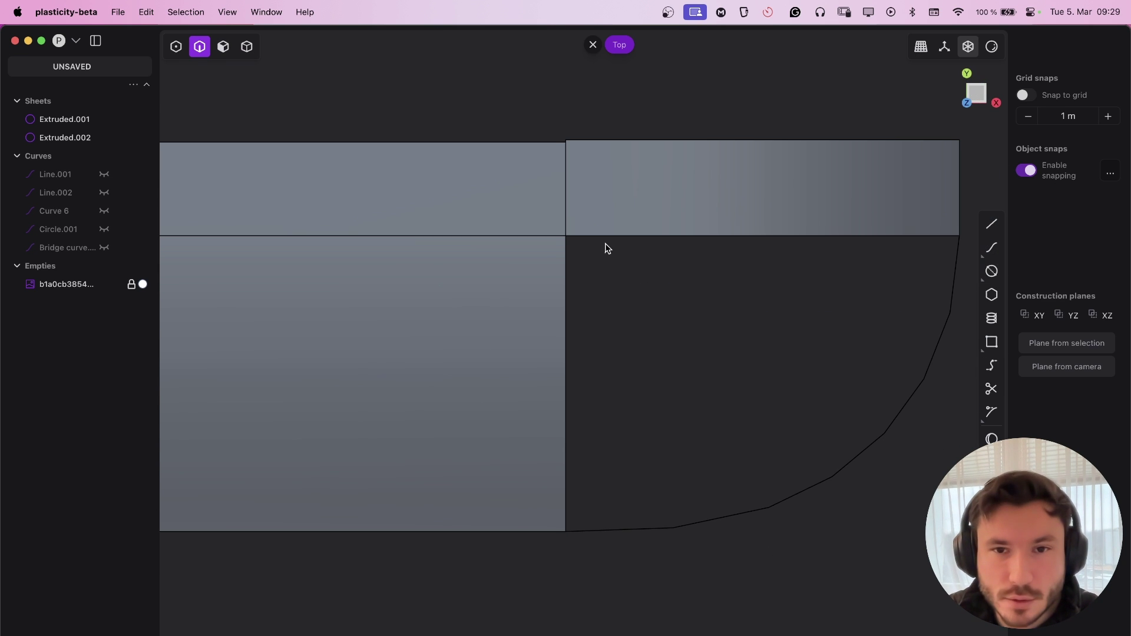
key("k")
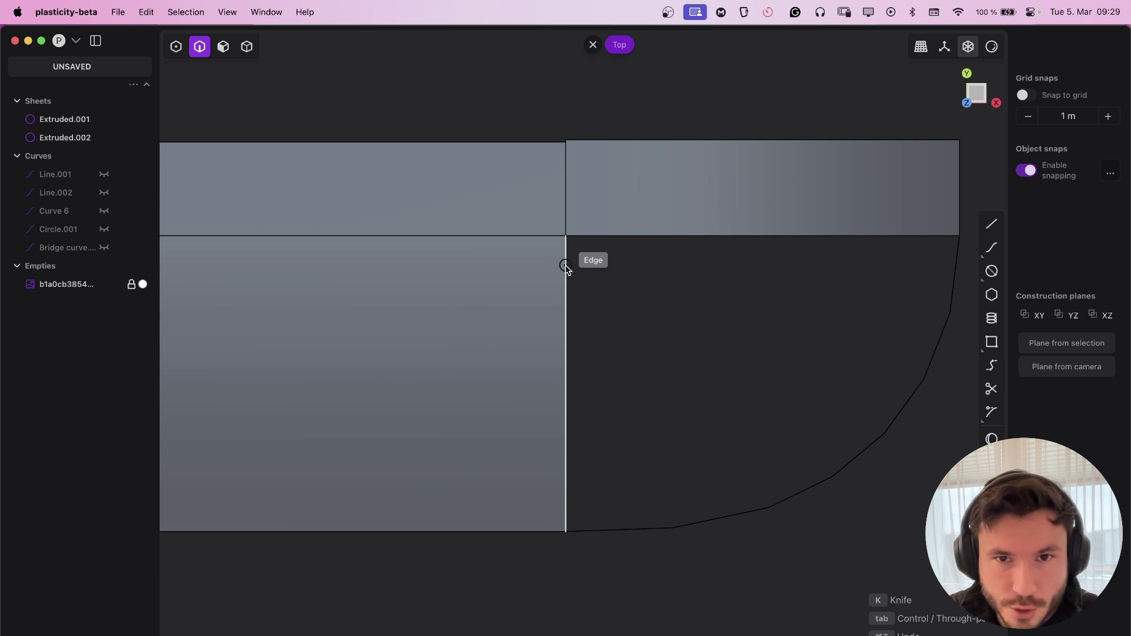
left_click(566, 236)
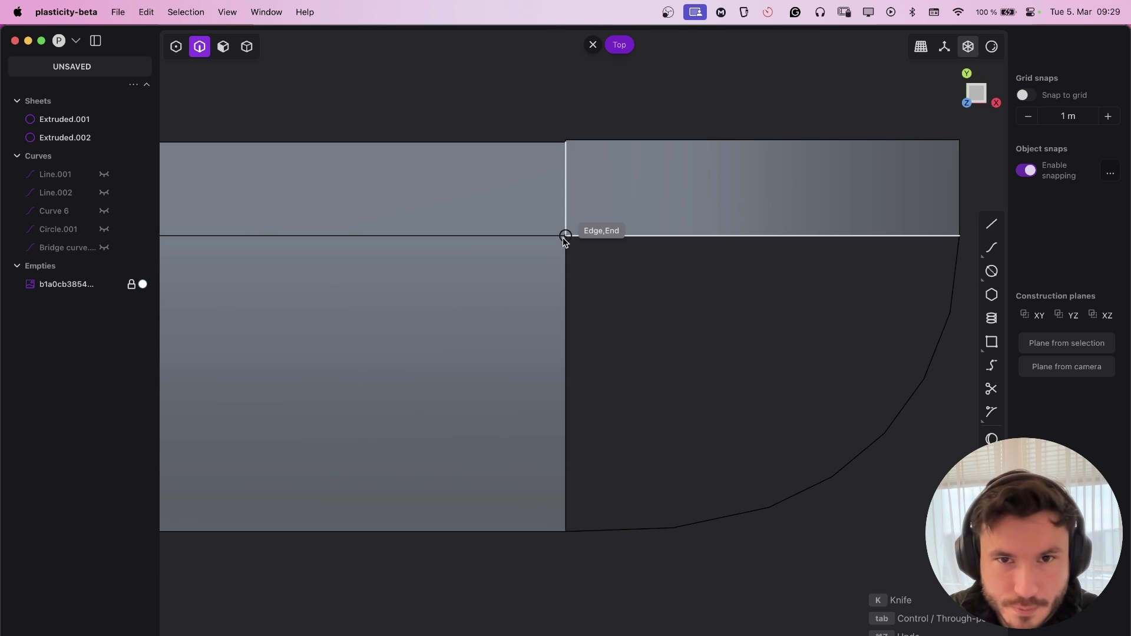
left_click(564, 376)
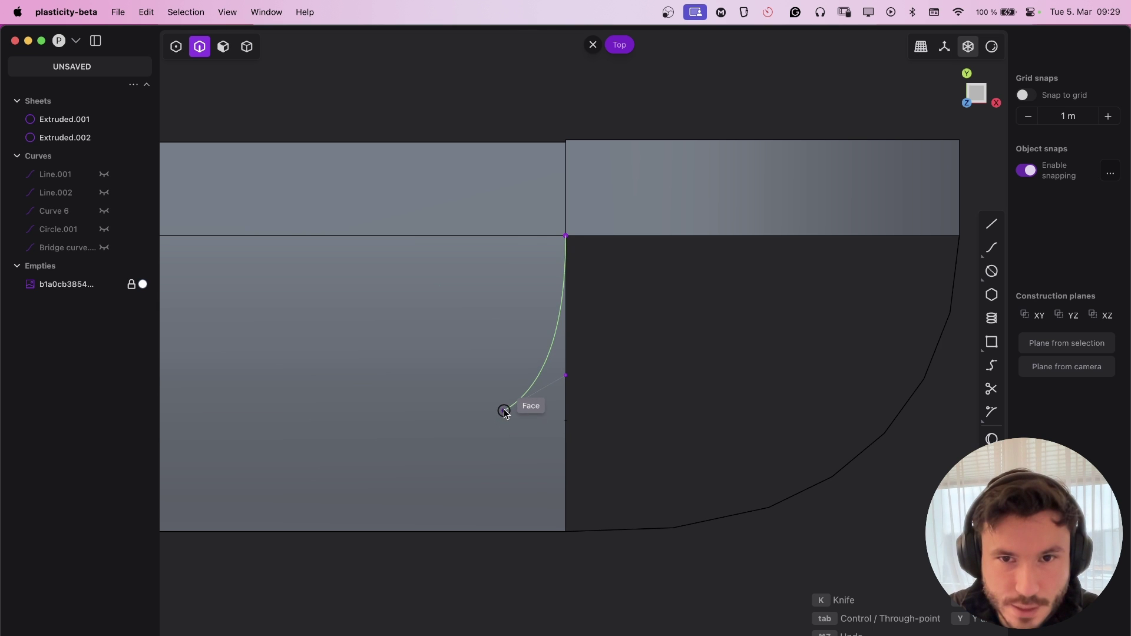
left_click(502, 411)
key("Return")
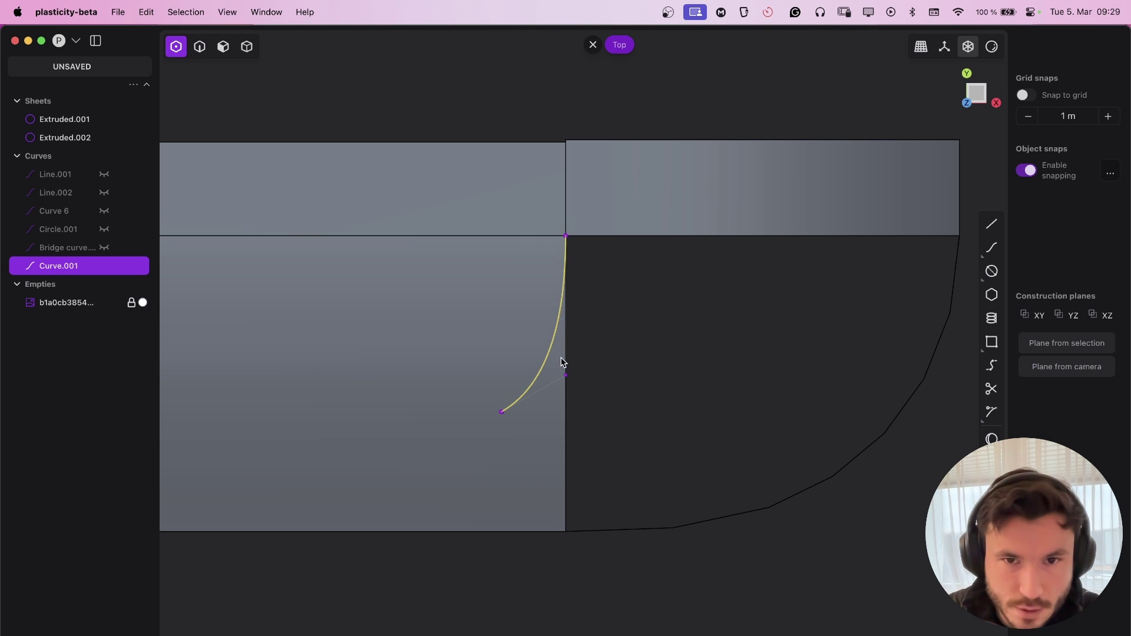
Move the curve's middle control point along the sheet's end edge, closer to the inner opening corner
left_click(565, 375)
left_click_drag(569, 330, 569, 306)
left_click(614, 310)
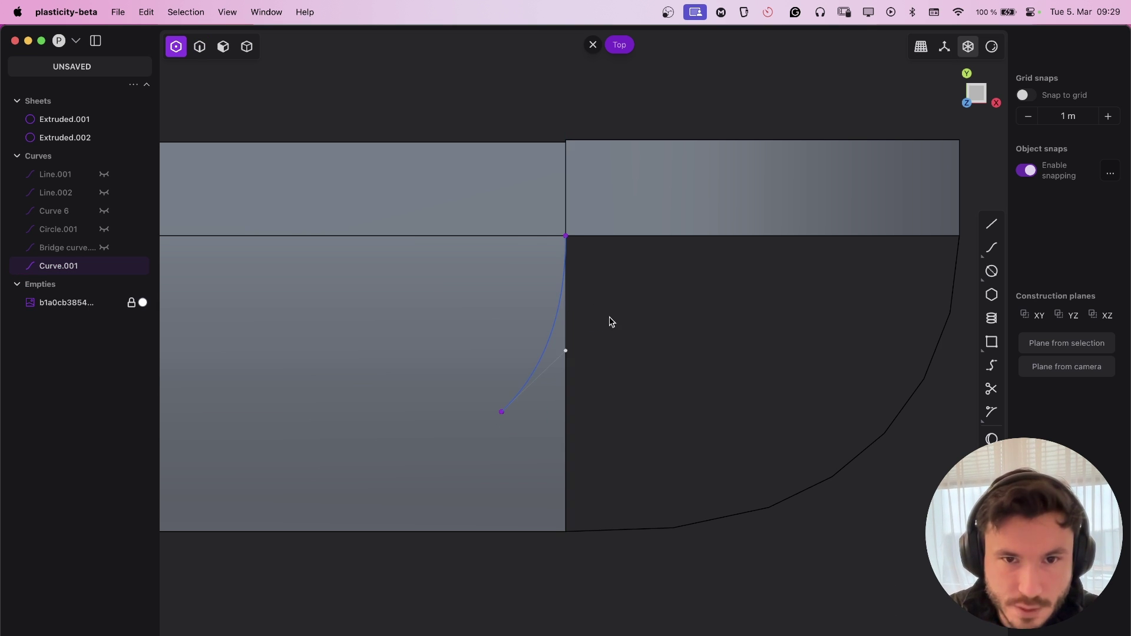
Draw a line from the curve's free end to the outer corner of the end edge, and join the two curves
left_click(502, 411)
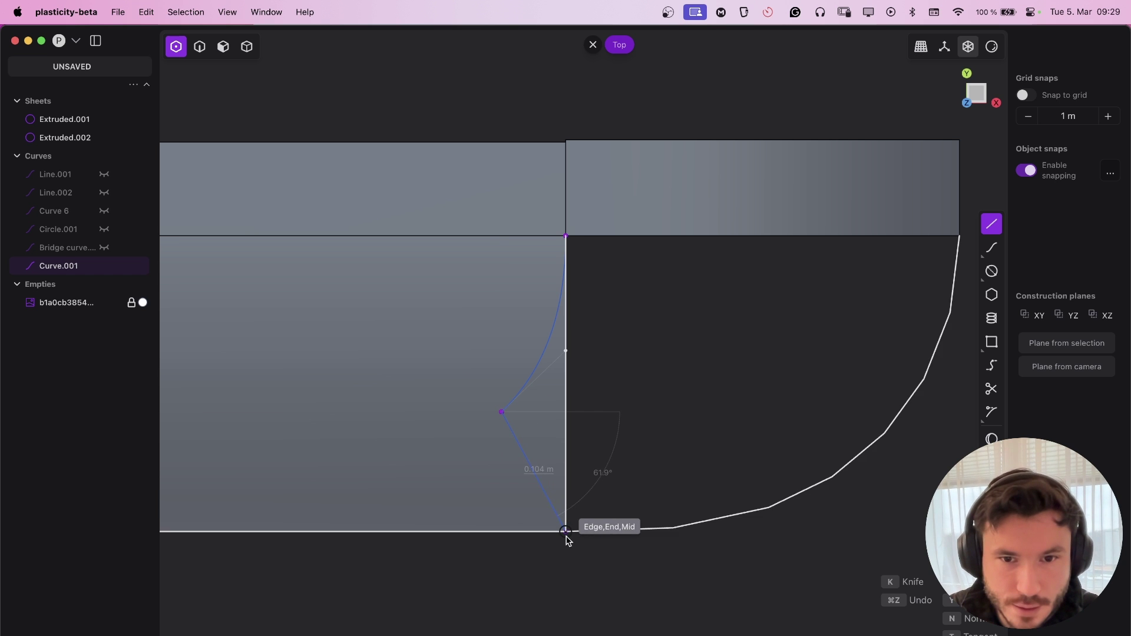
left_click(566, 532)
left_click(524, 386)
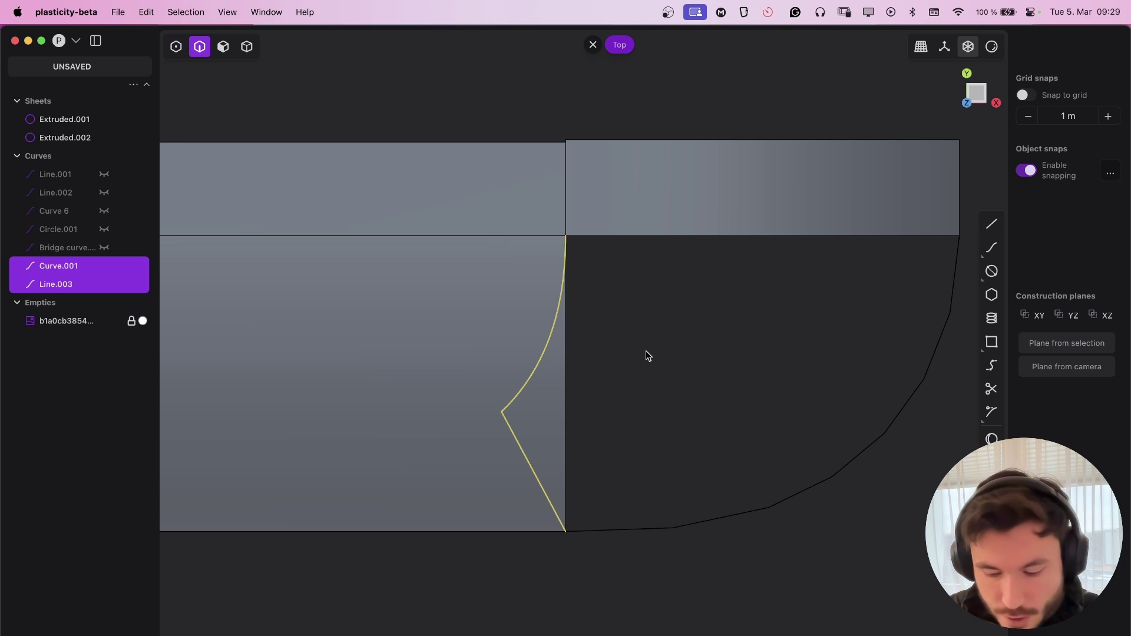
key("j")
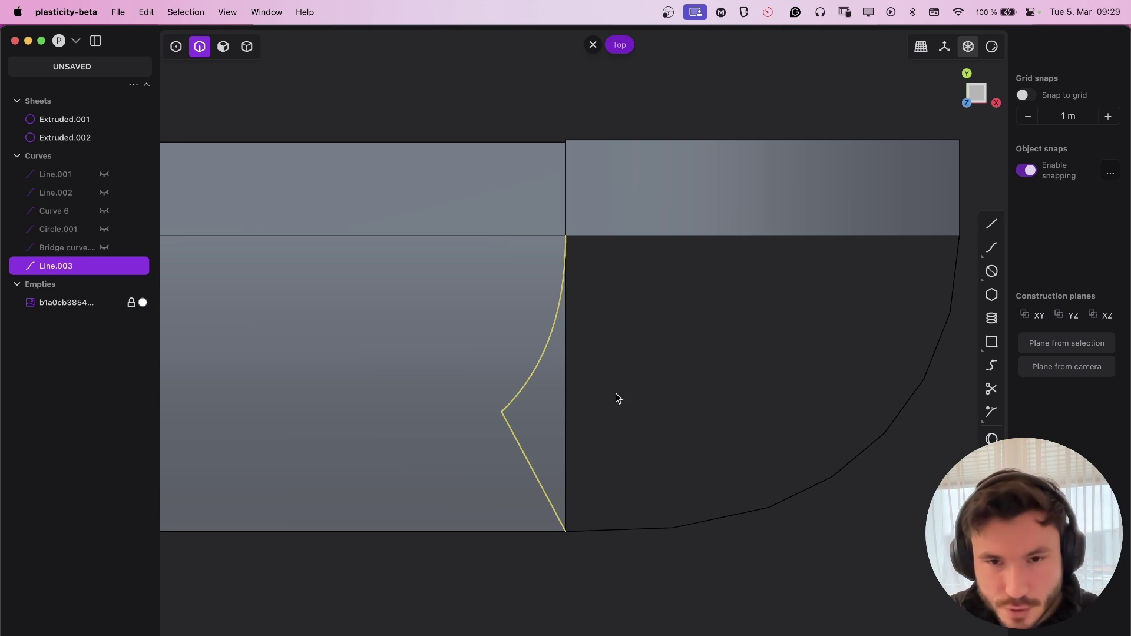
Imprint the joined curve onto the second sheet's large curved face and delete the curve
key("shift+i")
left_click(546, 423)
right_click(643, 418)
middle_click_drag(500, 407, 502, 382)
left_click(596, 377)
key("x")
Delete the small face between the imprinted curve and the second sheet's opening
middle_click_drag(601, 342, 603, 272, "shift")
scroll(603, 273, "down", 5)
key("3")
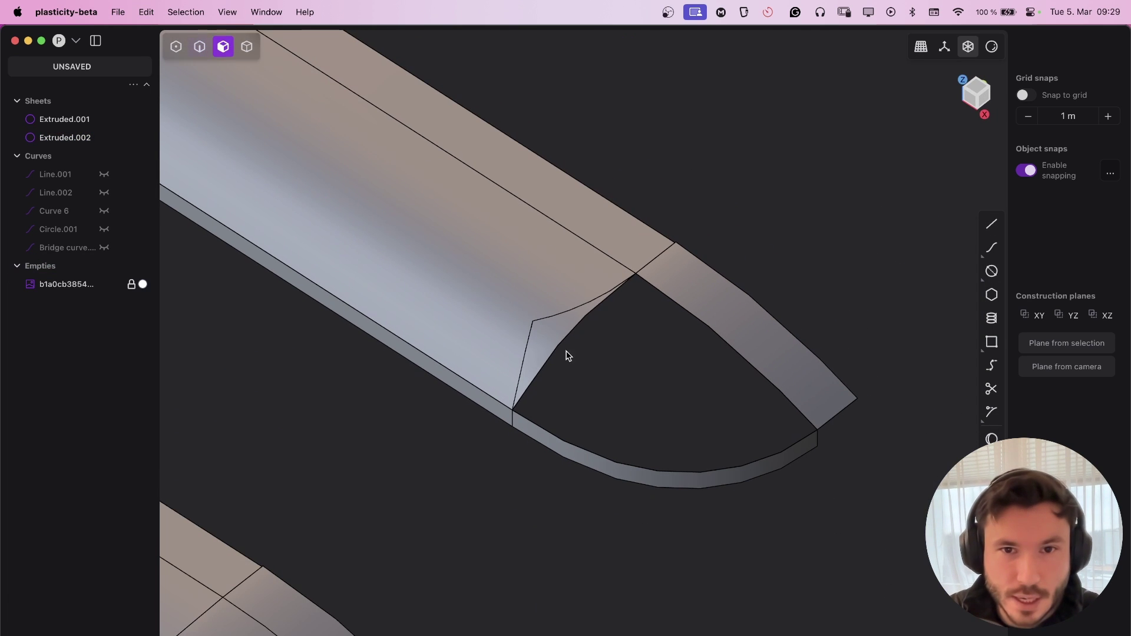
left_click(566, 355)
key("o")
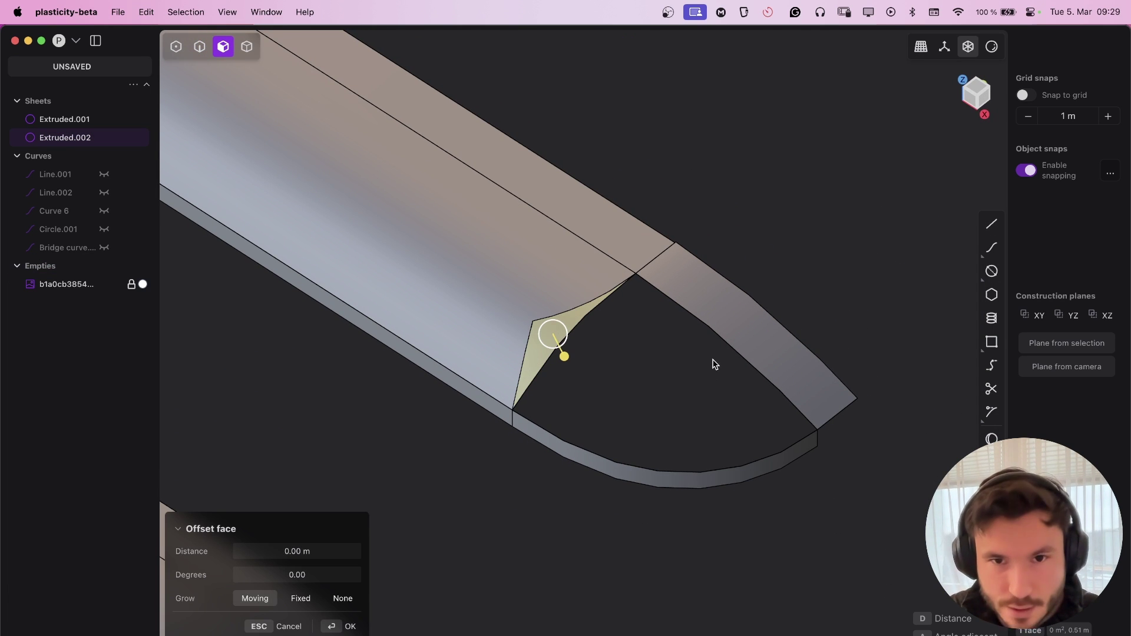
key("x")
Highlight edges around the second sheet's four-sided opening to study its boundary, and view it from the end
scroll(666, 327, "up", 3)
key("2")
left_click(672, 298)
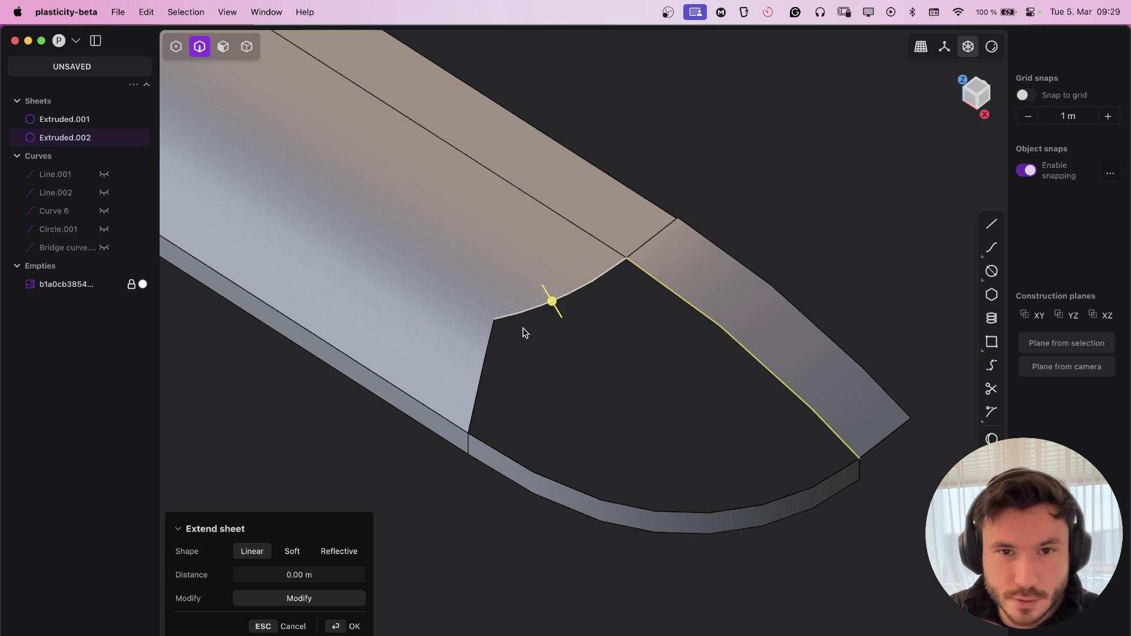
left_click(670, 364)
middle_click_drag(571, 306, 510, 274)
Loft from the curved cut edge at G1 to the rounded rim at G0, using the other two opening edges as G1 guides
left_click(535, 301)
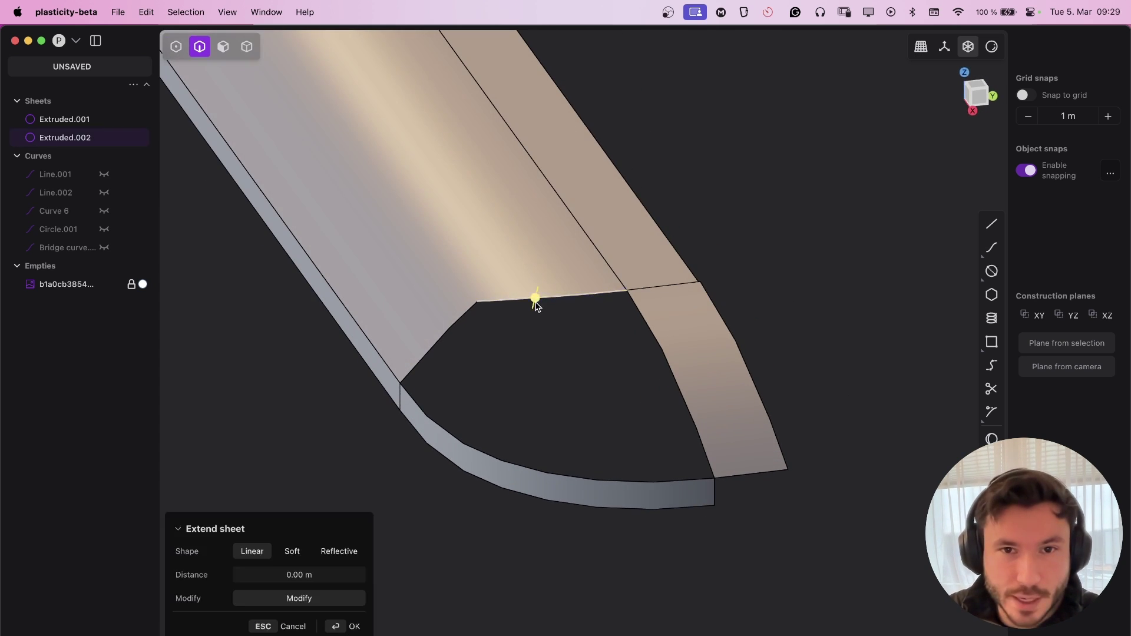
key("l")
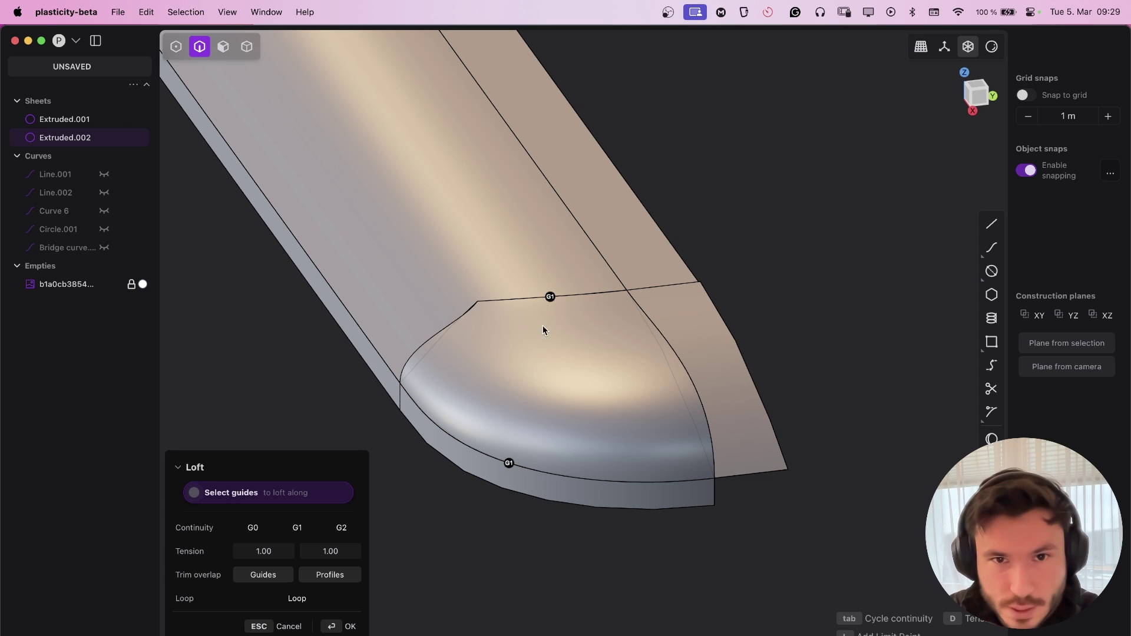
left_click(509, 463)
left_click(509, 462)
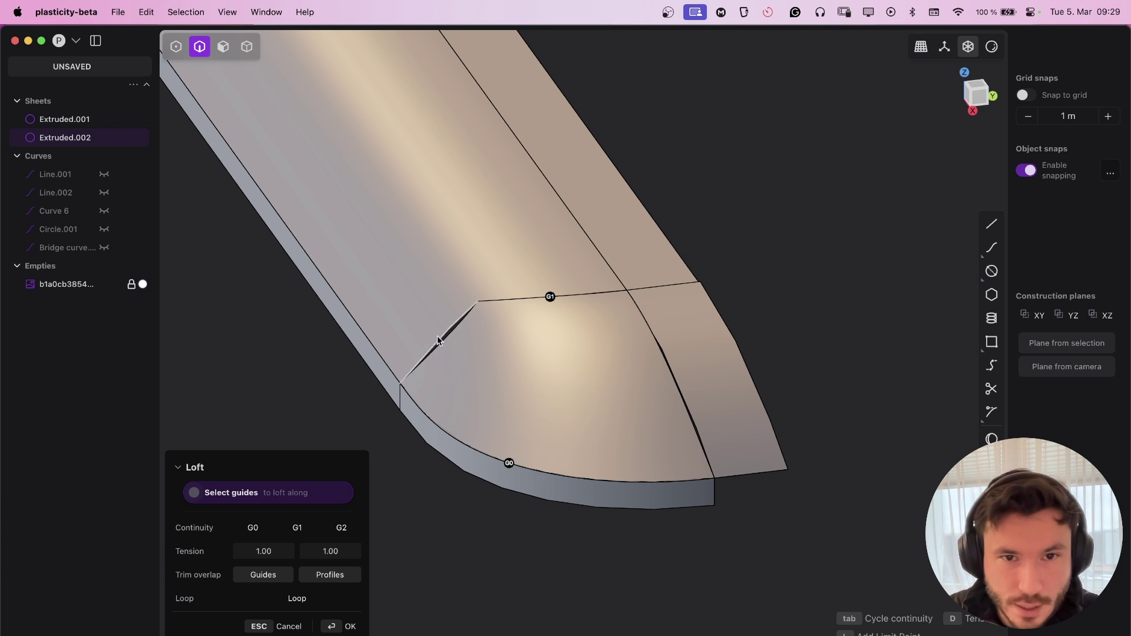
left_click(678, 392)
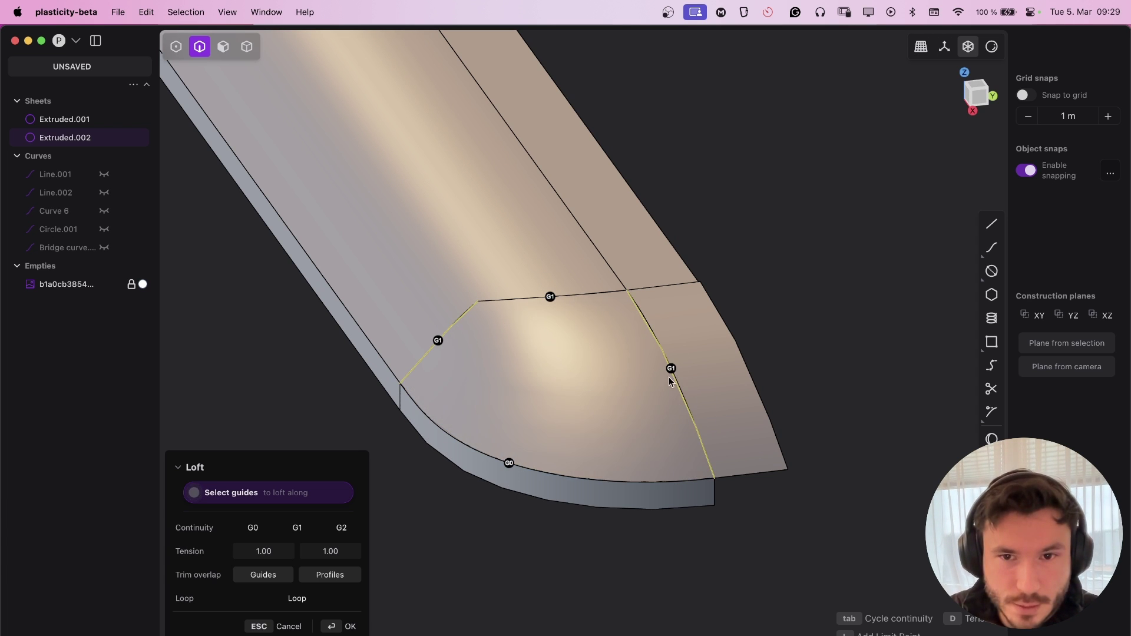
left_click(349, 627)
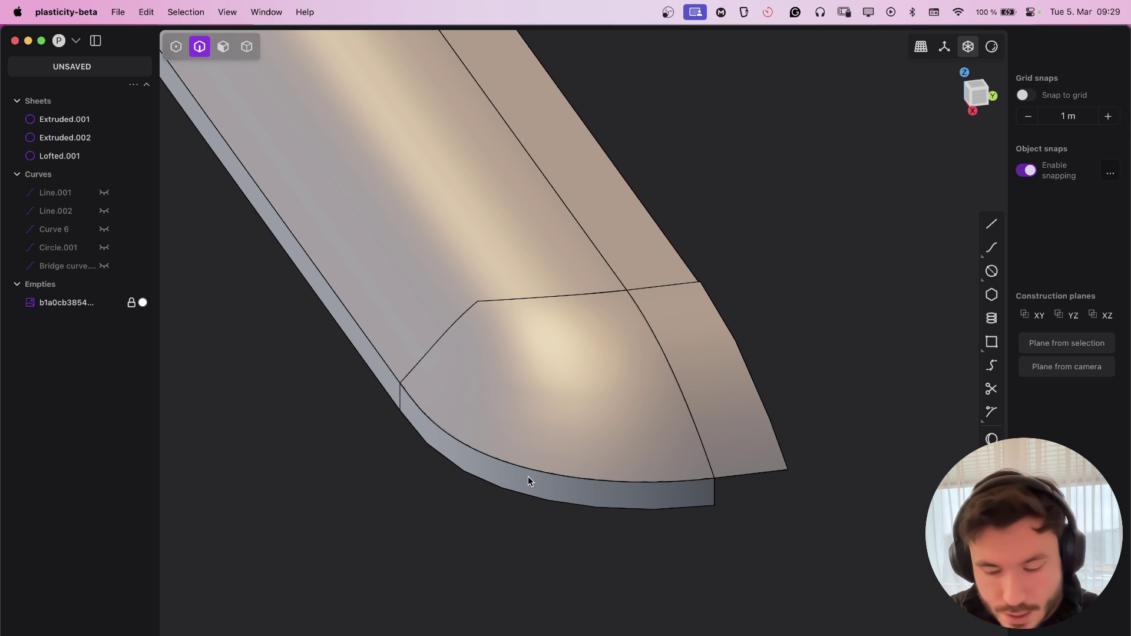
Join the lofted patch to the second handle sheet
key("4")
left_click_drag(695, 536, 263, 183)
key("j")
left_click(781, 277)
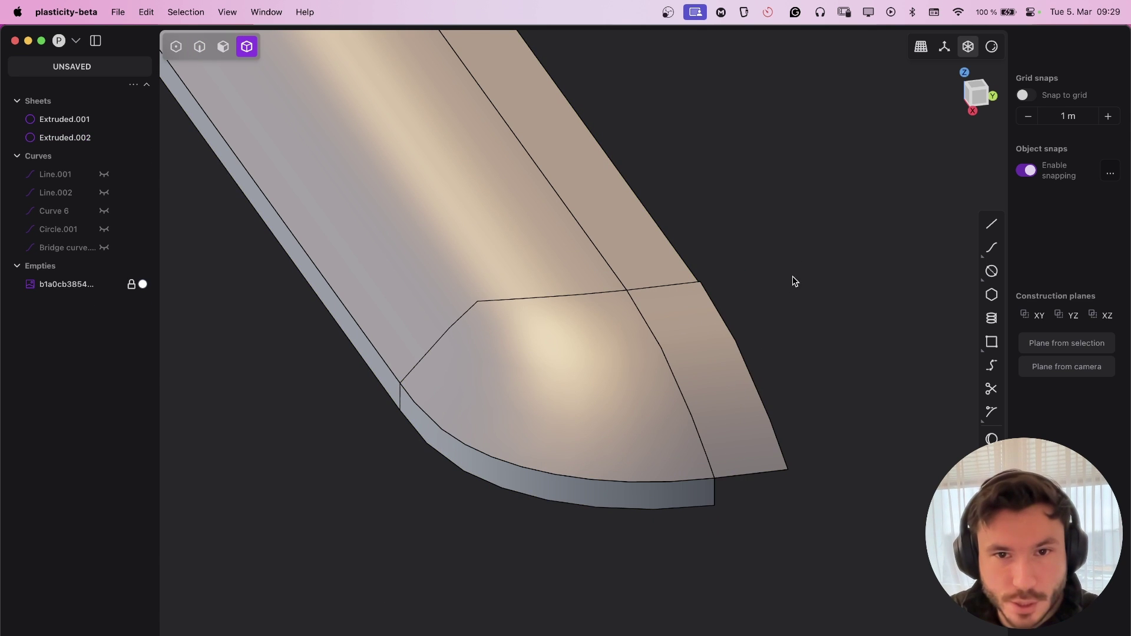
Delete the two narrow strip faces along the inner side of each handle sheet
scroll(684, 292, "down", 3)
scroll(671, 324, "up", 4)
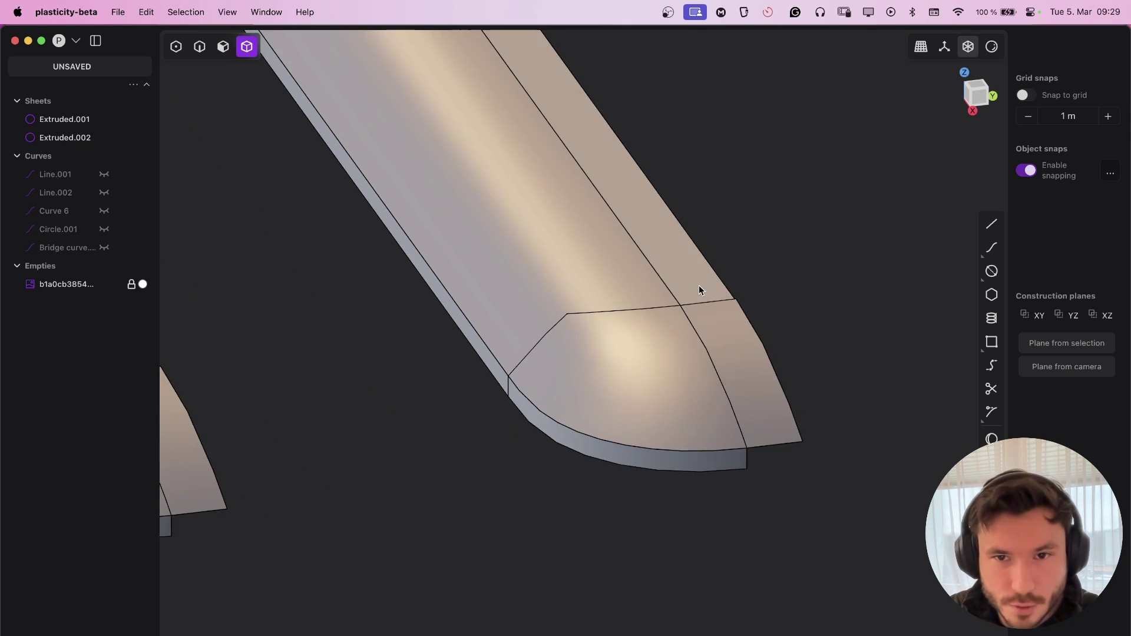
key("3")
left_click(693, 270)
left_click(729, 342, "shift")
middle_click_drag(453, 422, 690, 379, "shift")
left_click(356, 300, "shift")
left_click(400, 384, "shift")
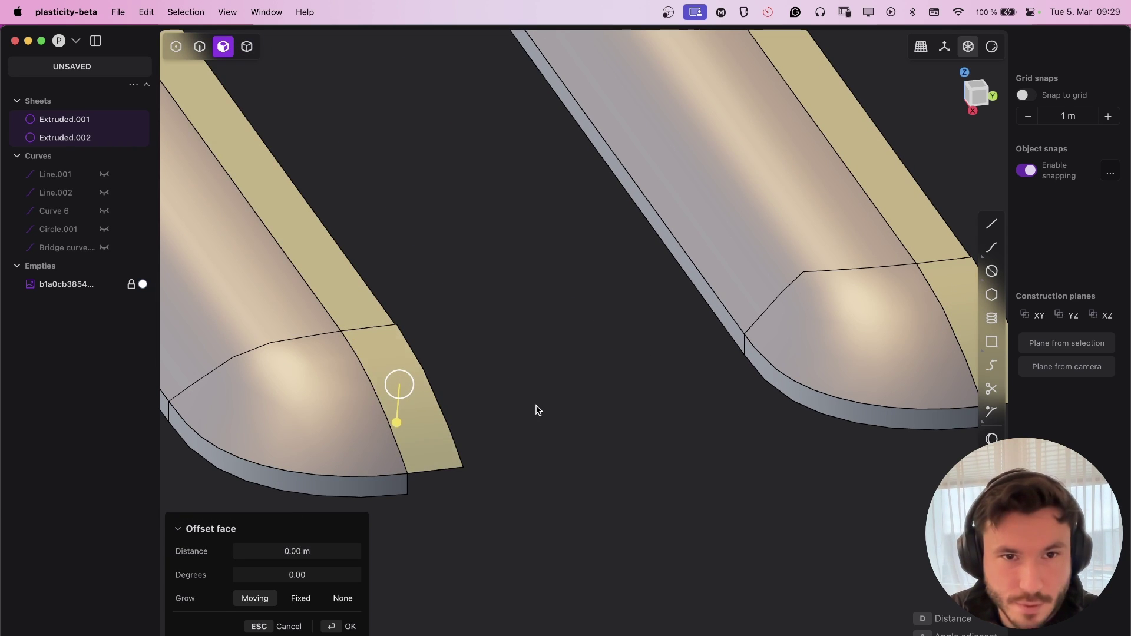
key("Escape")
Mirror the first handle sheet about its long straight edge and join the two halves
left_click(448, 390)
key("alt+x")
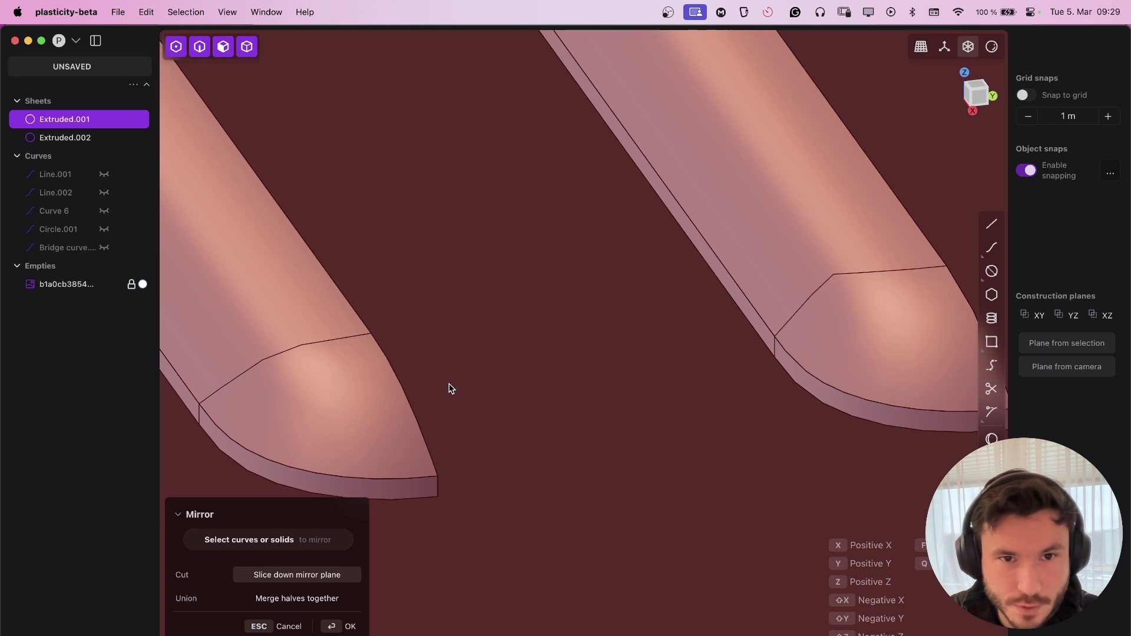
key("Return")
middle_click_drag(777, 314, 556, 392, "shift")
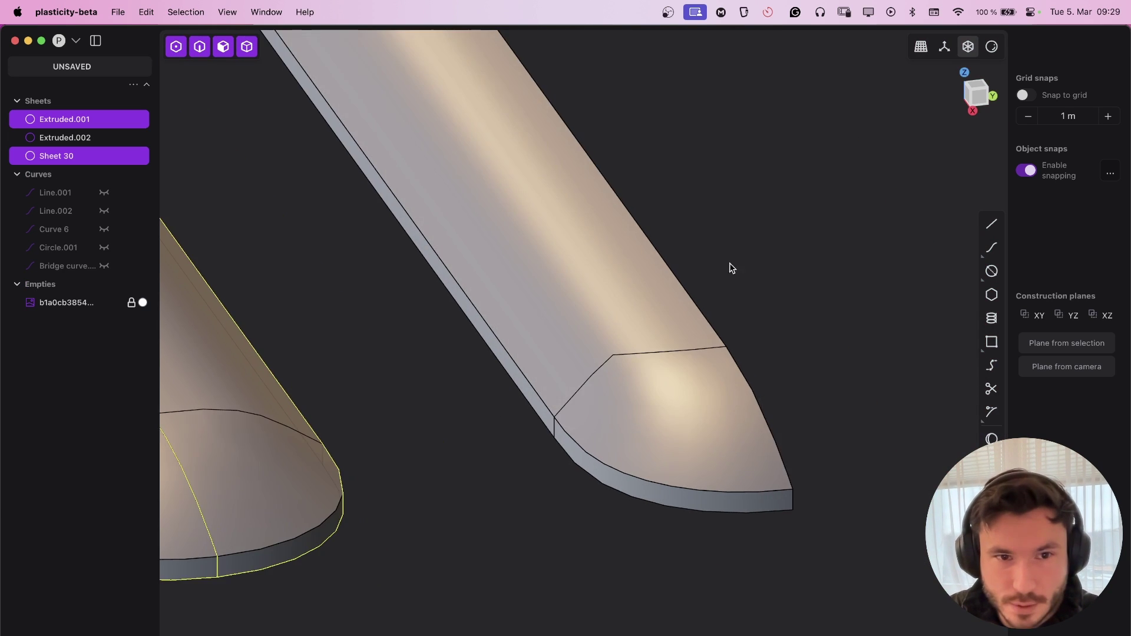
middle_click_drag(432, 431, 574, 369, "shift")
key("j")
Mirror the second handle sheet about its long straight edge
middle_click_drag(656, 326, 484, 418, "shift")
left_click(645, 391)
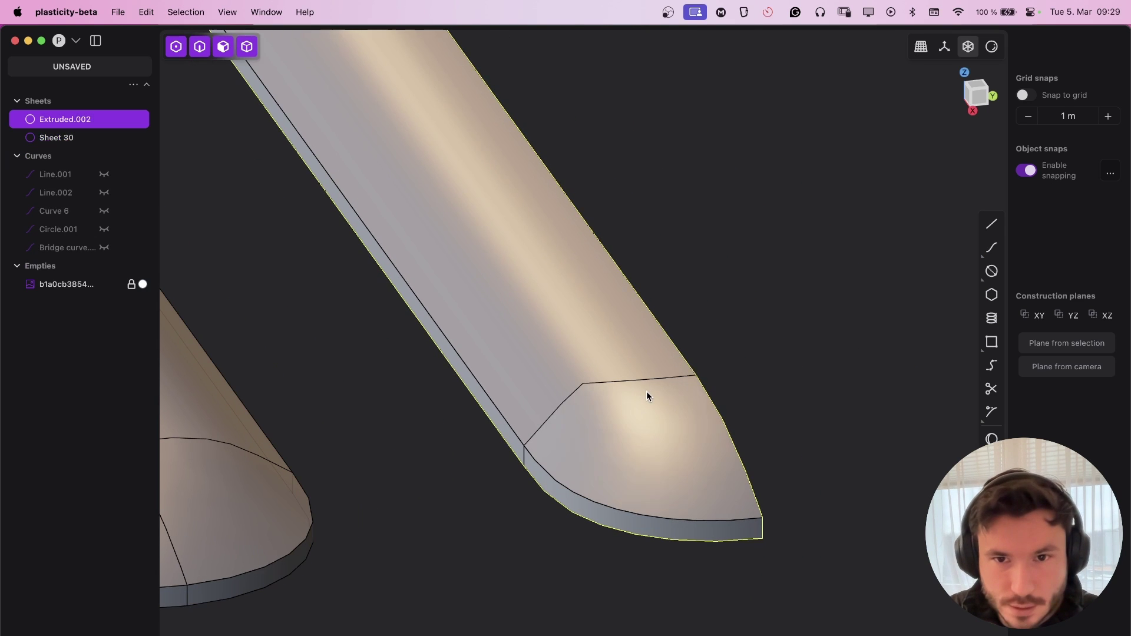
key("alt+x")
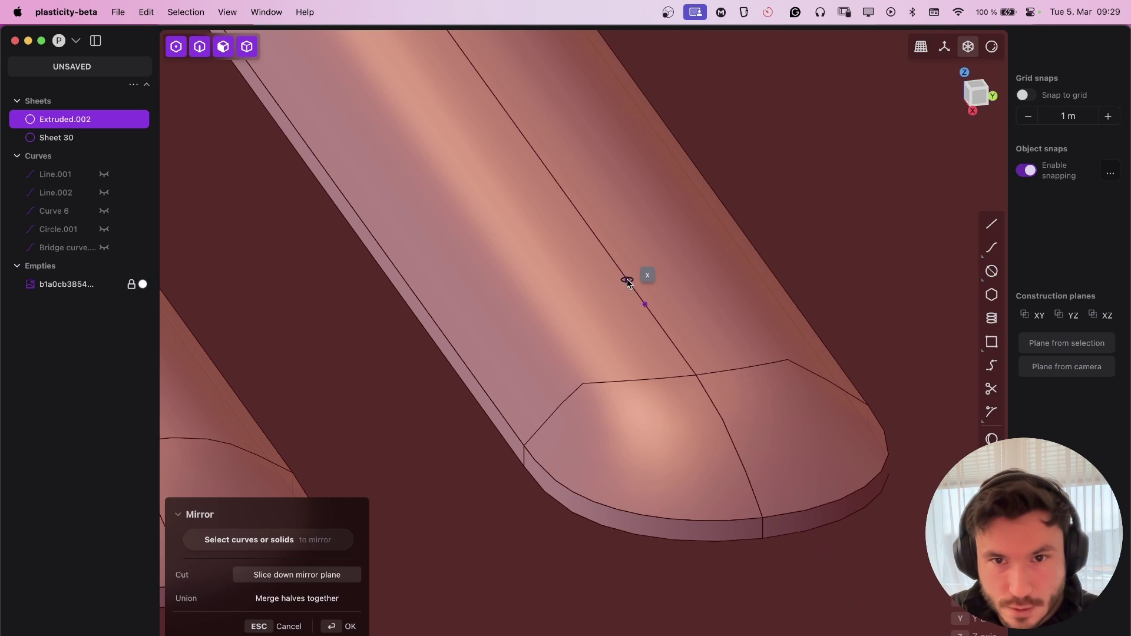
key("Escape")
Compare the surface shading of both handles' rounded ends from several angles
scroll(745, 317, "down", 5)
middle_click_drag(636, 265, 702, 380)
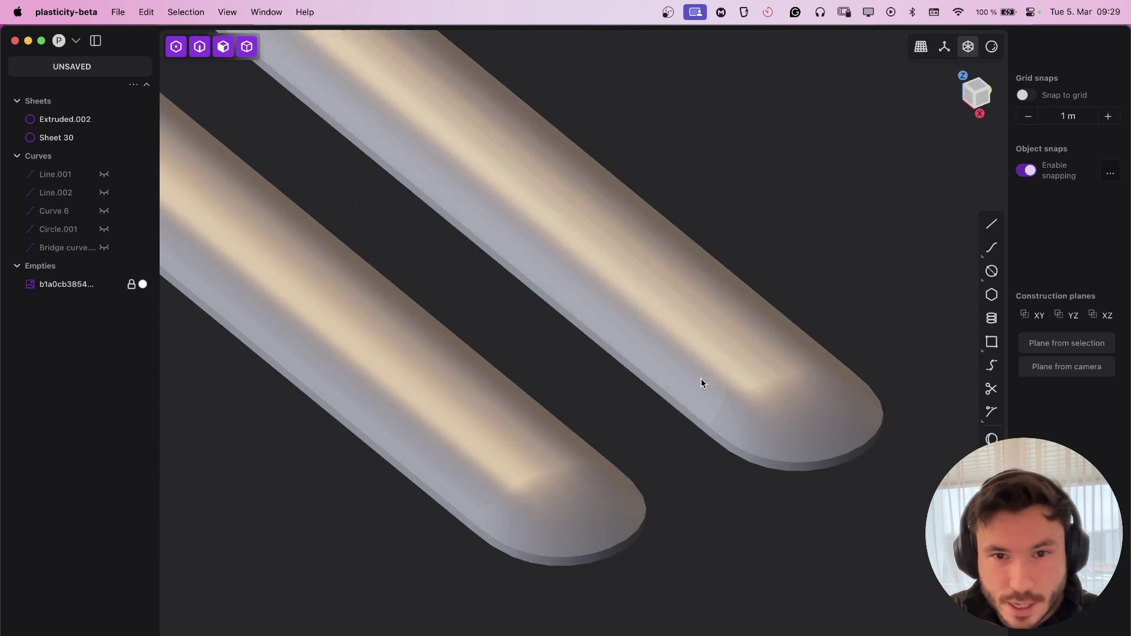
middle_click_drag(616, 480, 532, 368, "shift")
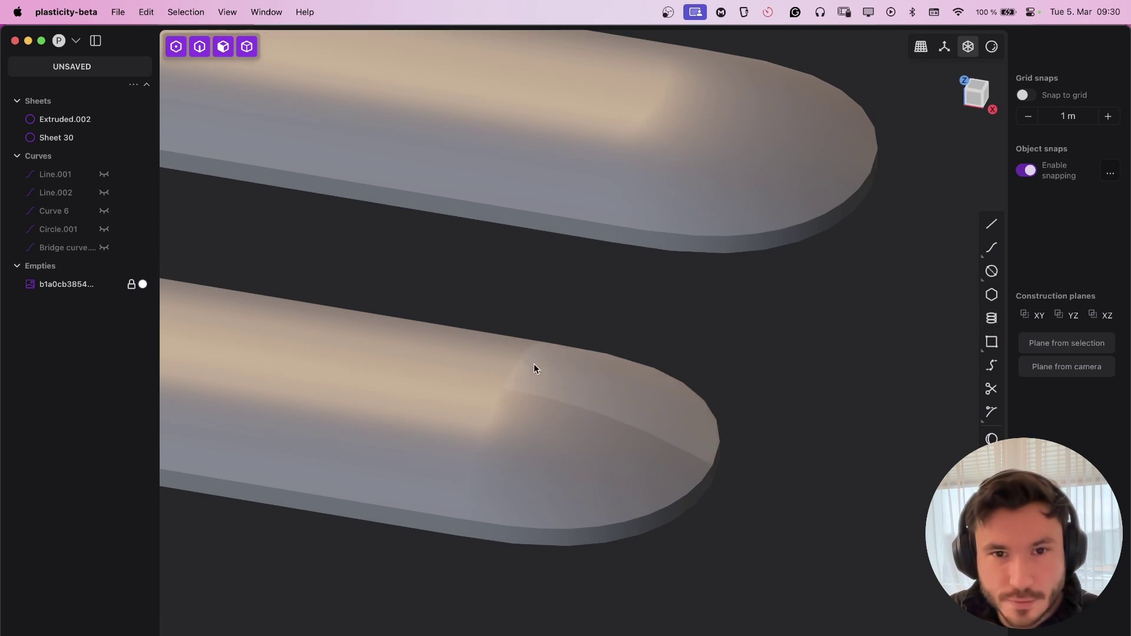
Switch the shading to the glossy red matcap and inspect both handle ends
left_click(989, 51)
left_click(965, 104)
mouse_move(616, 292)
middle_mouse_down()
mouse_move(467, 525)
mouse_move(356, 471)
mouse_move(335, 522)
mouse_move(406, 525)
mouse_move(528, 337)
mouse_move(470, 525)
mouse_move(457, 409)
mouse_move(533, 424)
mouse_move(572, 373)
mouse_move(493, 384)
mouse_move(379, 441)
mouse_move(346, 394)
mouse_move(366, 402)
mouse_move(464, 389)
mouse_move(461, 359)
mouse_move(412, 419)
mouse_move(442, 398)
mouse_move(477, 330)
mouse_move(568, 270)
mouse_move(452, 369)
mouse_move(601, 278)
mouse_move(507, 361)
mouse_move(614, 422)
mouse_move(538, 381)
mouse_move(525, 421)
mouse_move(682, 416)
middle_mouse_up()
key("alt+shift+z")
middle_click_drag(597, 449, 646, 351)
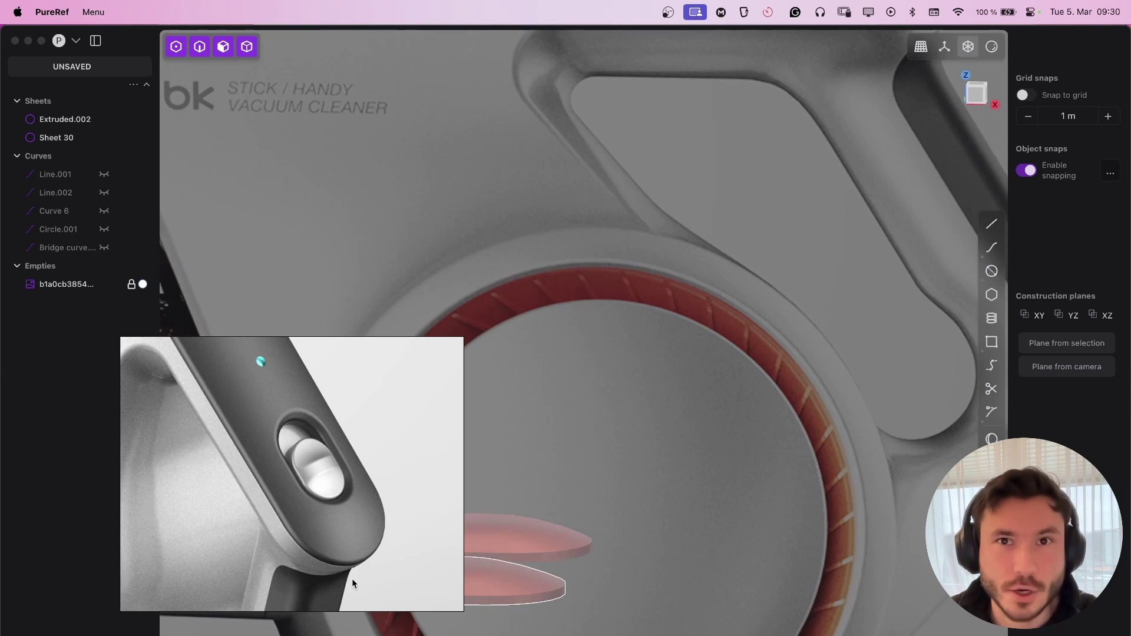
Examine the rounded handle end in the PureRef reference photo and return to Plasticity
scroll(364, 495, "up", 2)
middle_click_drag(289, 487, 298, 467)
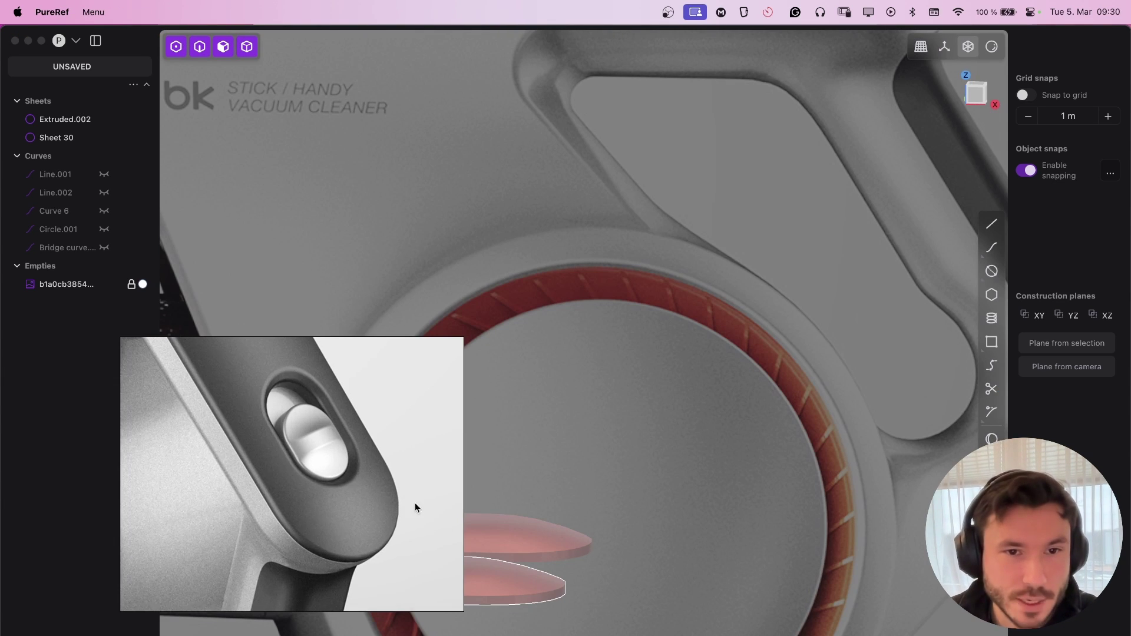
key("super+Tab")
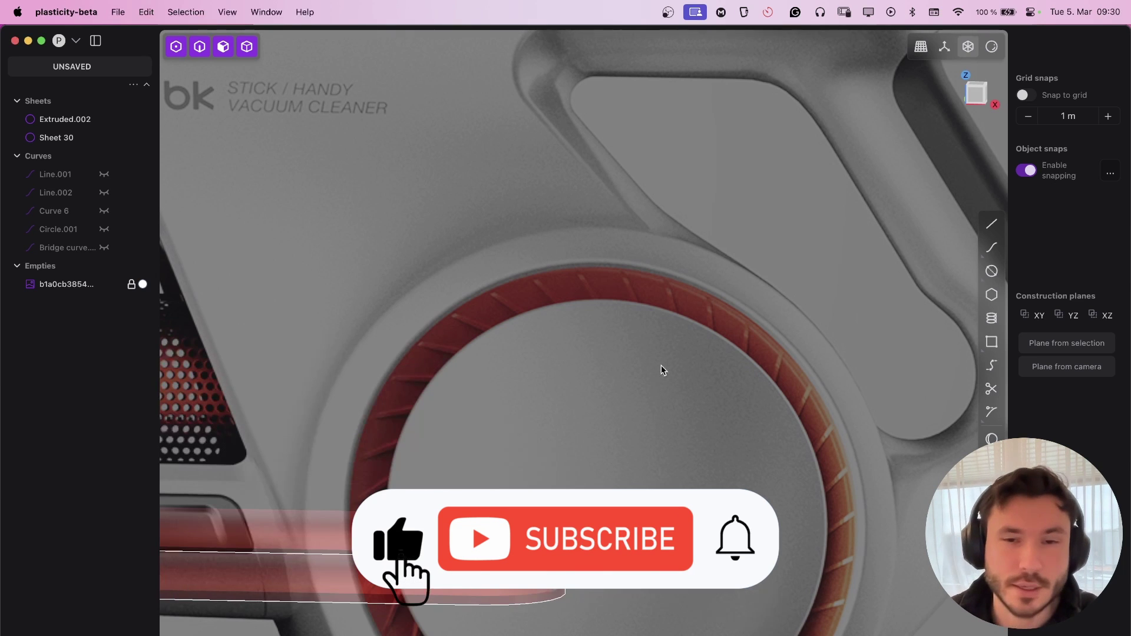
Compare the reflections on the rounded ends of both handles with the red matcap
middle_click_drag(356, 466, 377, 403, "shift")
scroll(397, 377, "down", 5)
scroll(377, 405, "up", 5)
middle_click_drag(449, 412, 424, 437, "shift")
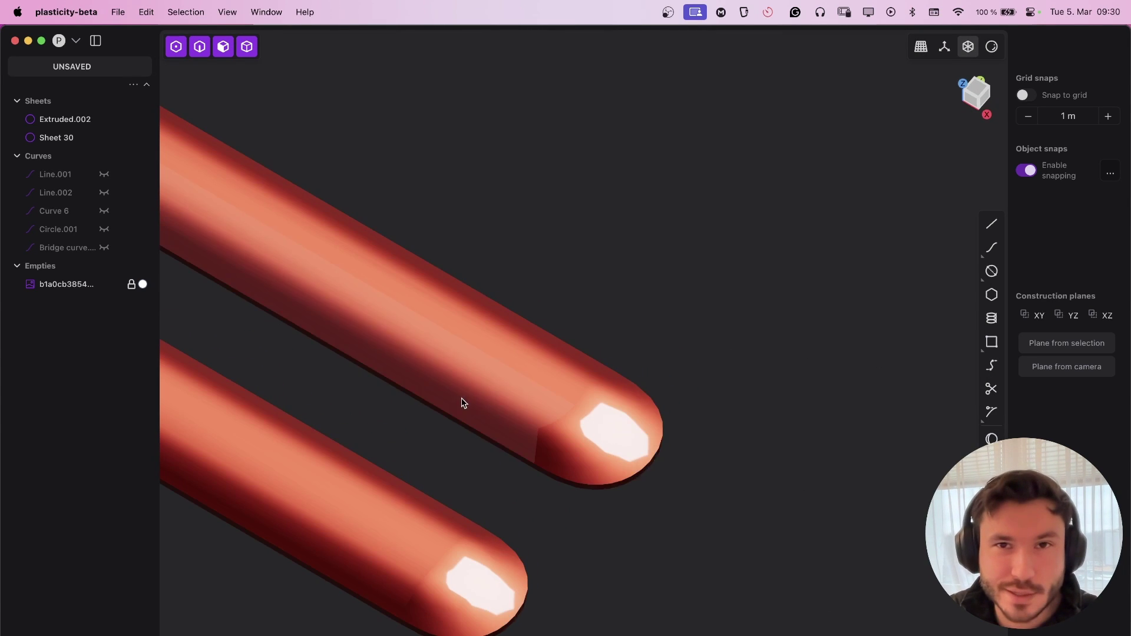